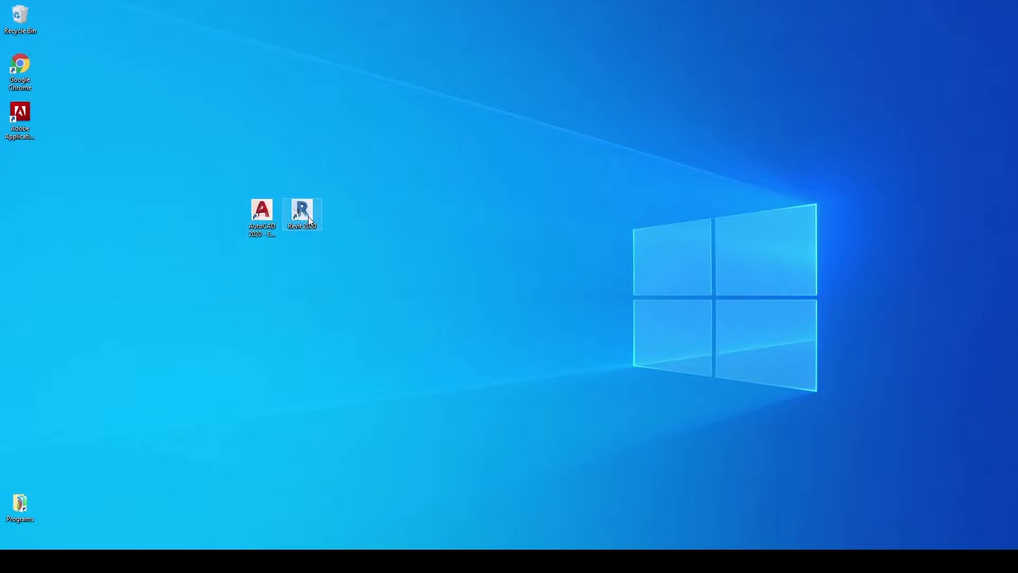
# Step: Launch AutoCAD from the desktop and start opening a drawing from the installed sample files
pyautogui.doubleClick(266, 218)
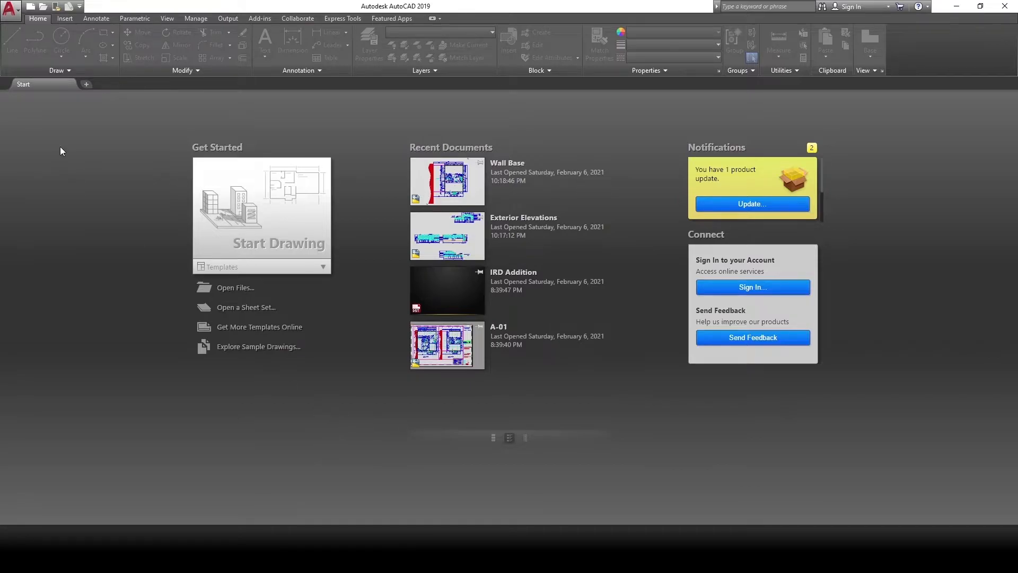
pyautogui.click(16, 20)
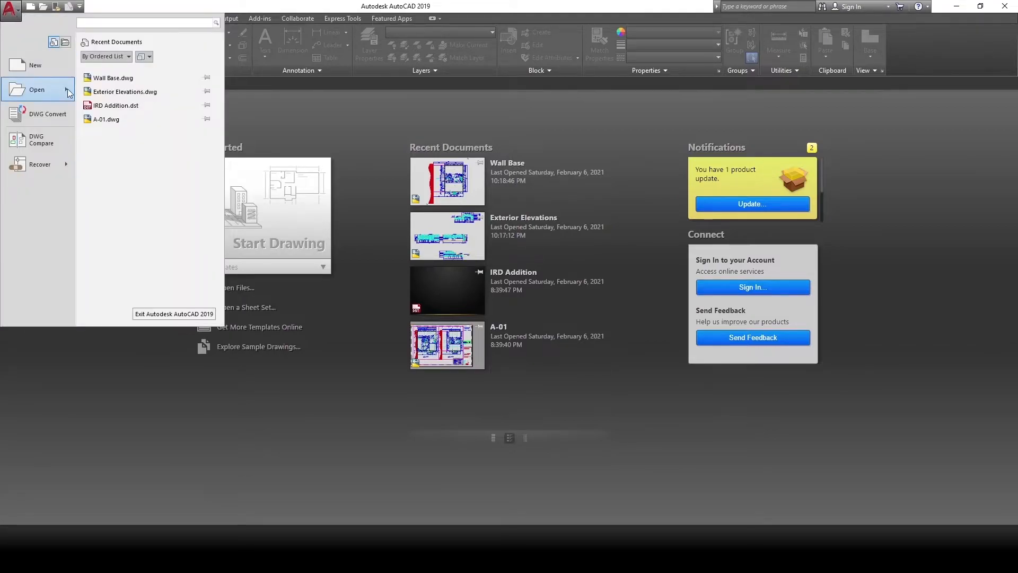
pyautogui.moveTo(53, 91)
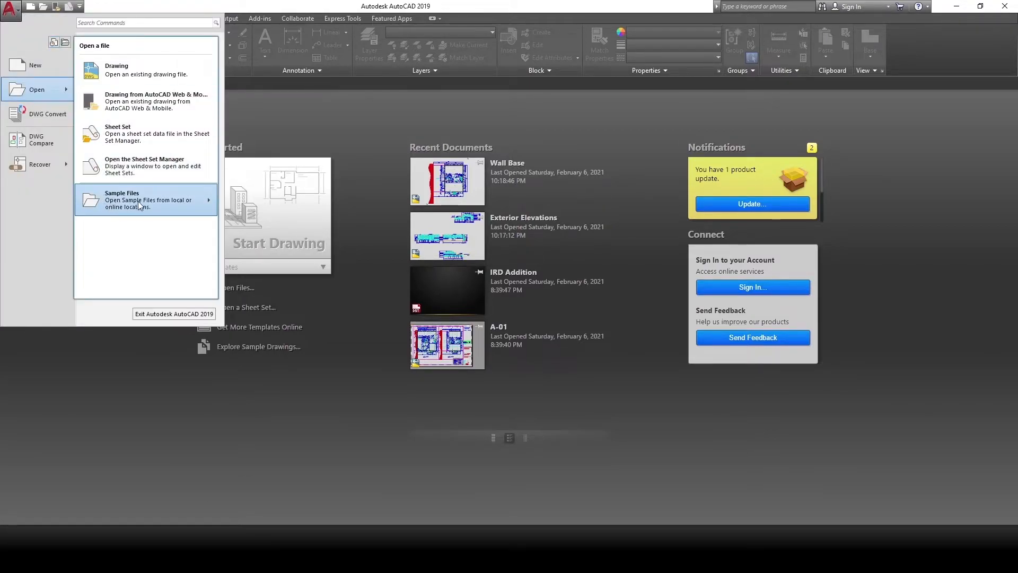
pyautogui.moveTo(133, 206)
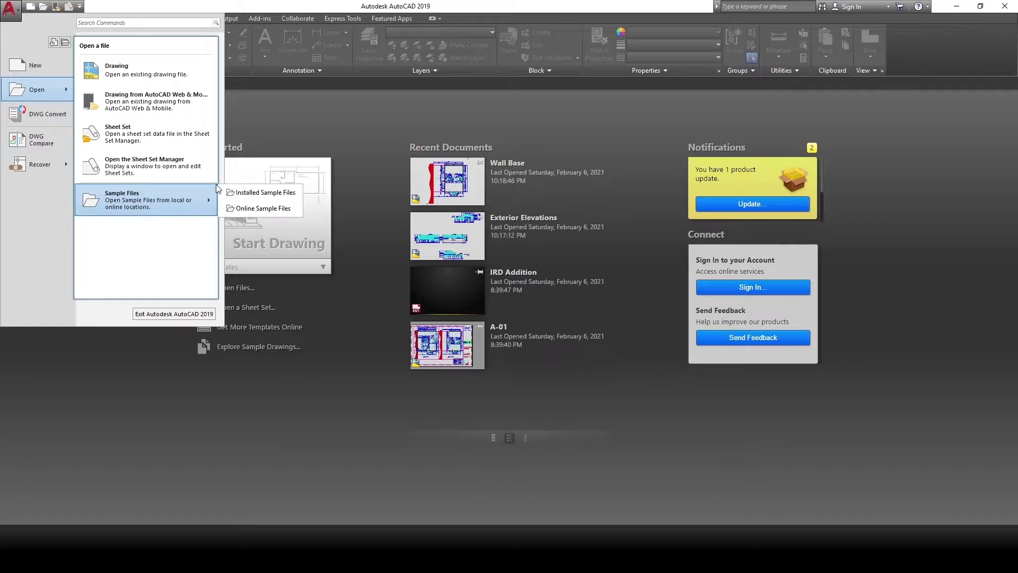
pyautogui.click(274, 199)
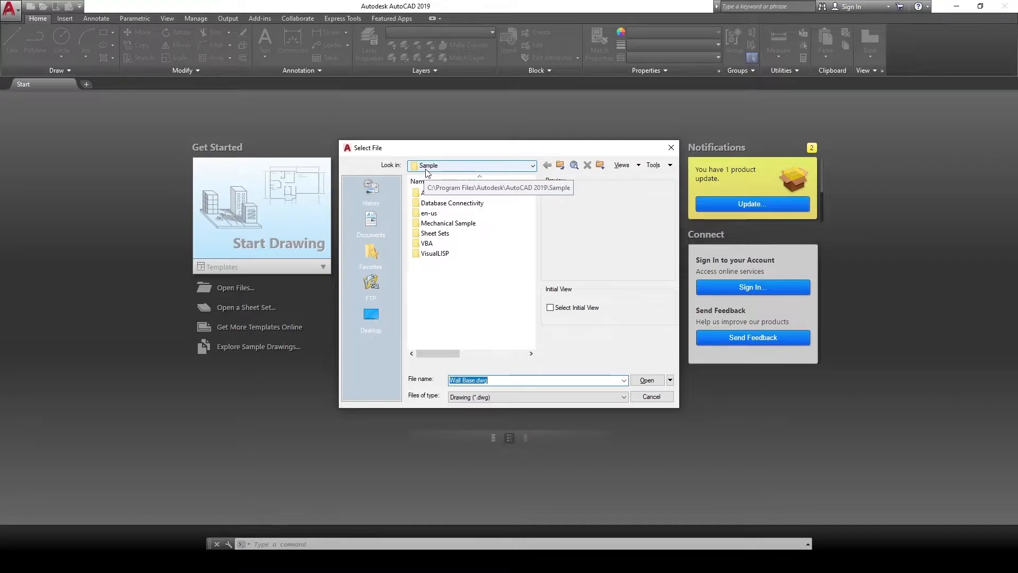
# Step: Open Wall Base.dwg from the Res folder inside the Architectural folder of the sample Sheet Sets
pyautogui.doubleClick(431, 235)
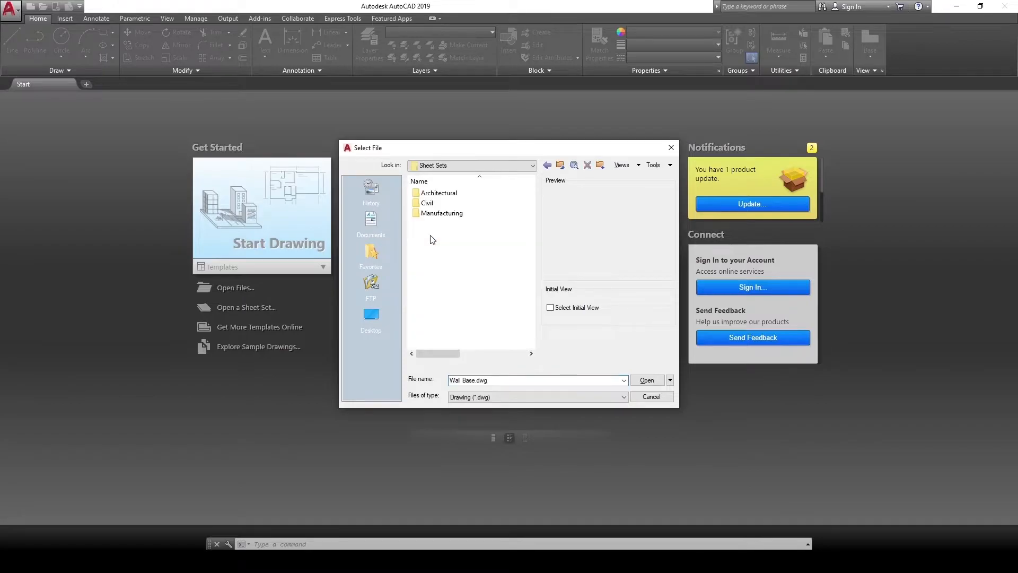
pyautogui.doubleClick(438, 193)
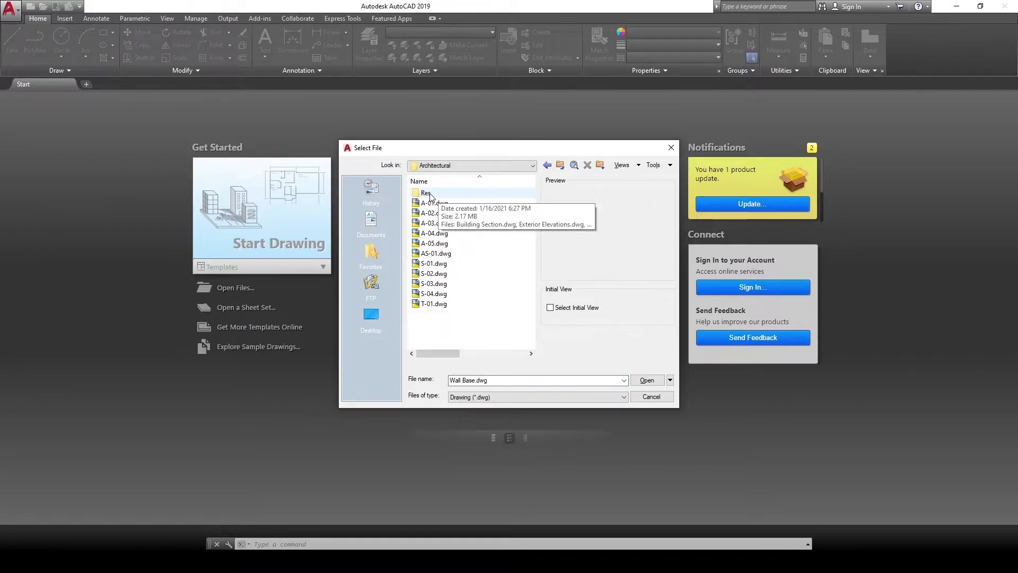
pyautogui.doubleClick(429, 195)
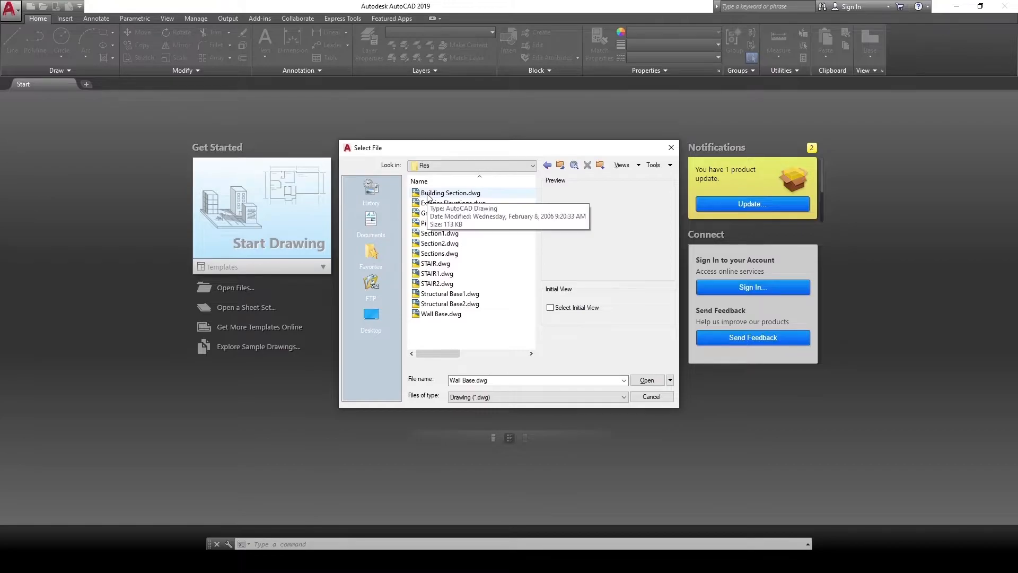
pyautogui.click(437, 315)
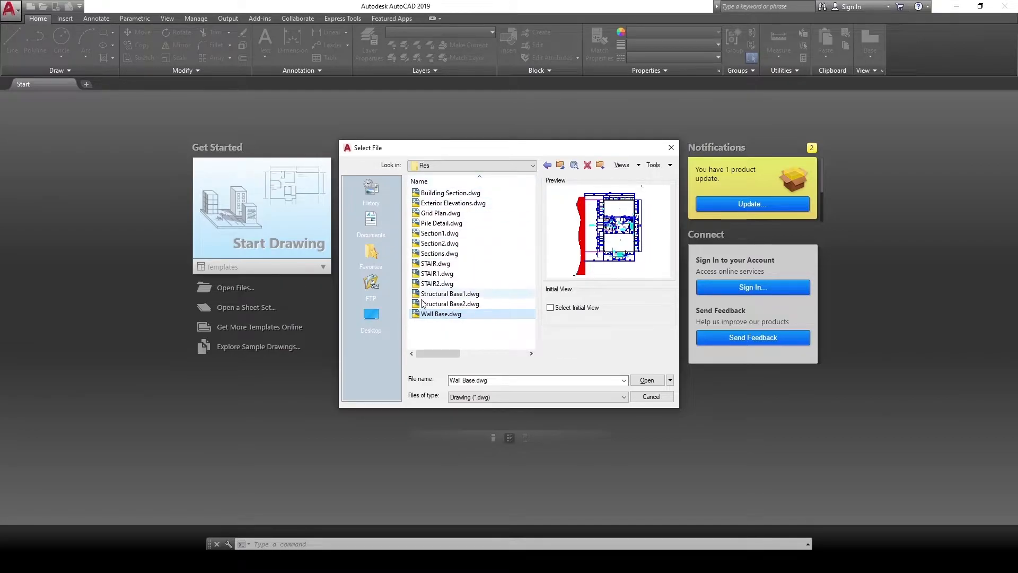
pyautogui.click(433, 167)
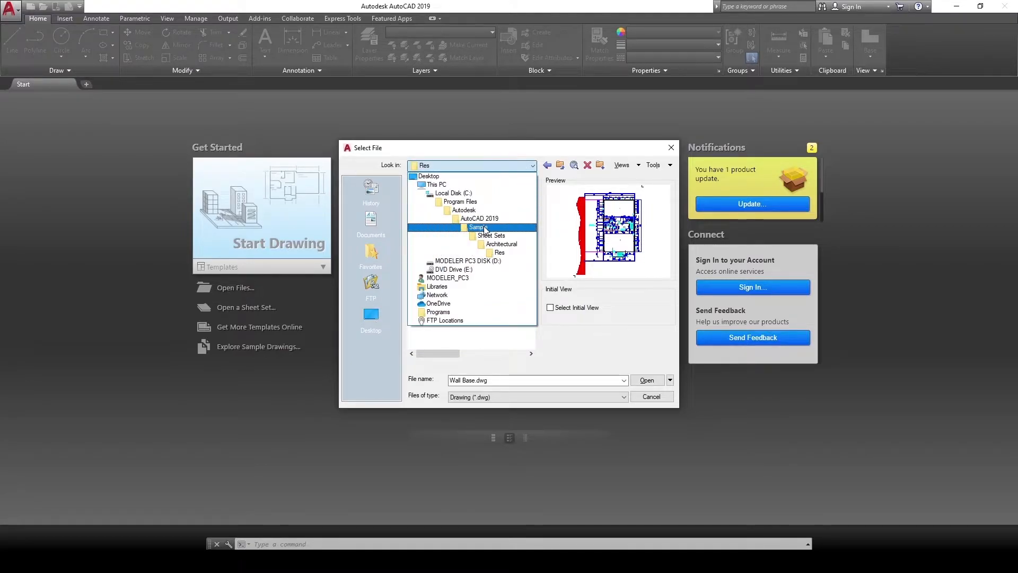
pyautogui.click(499, 253)
pyautogui.click(436, 316)
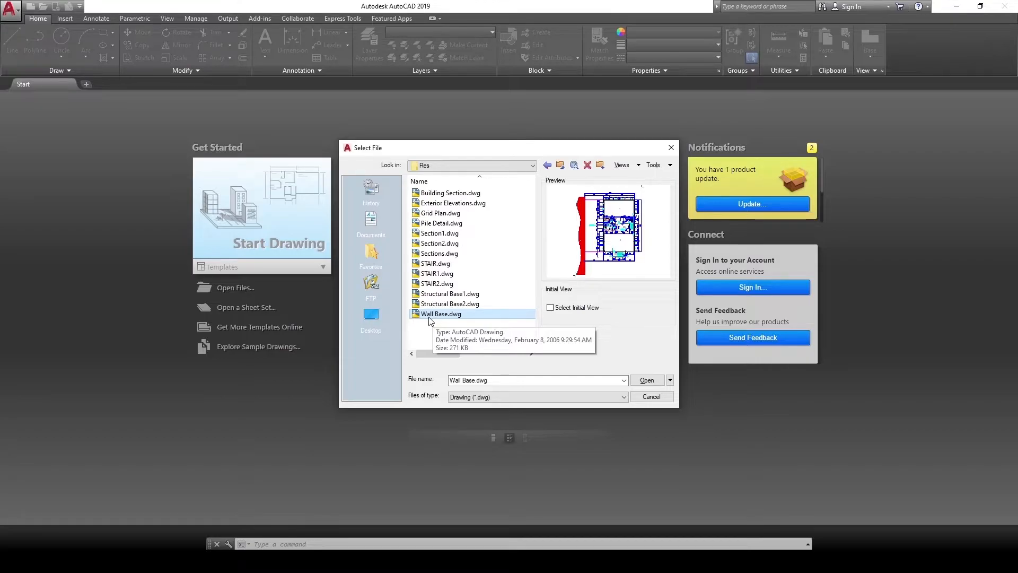
pyautogui.click(647, 380)
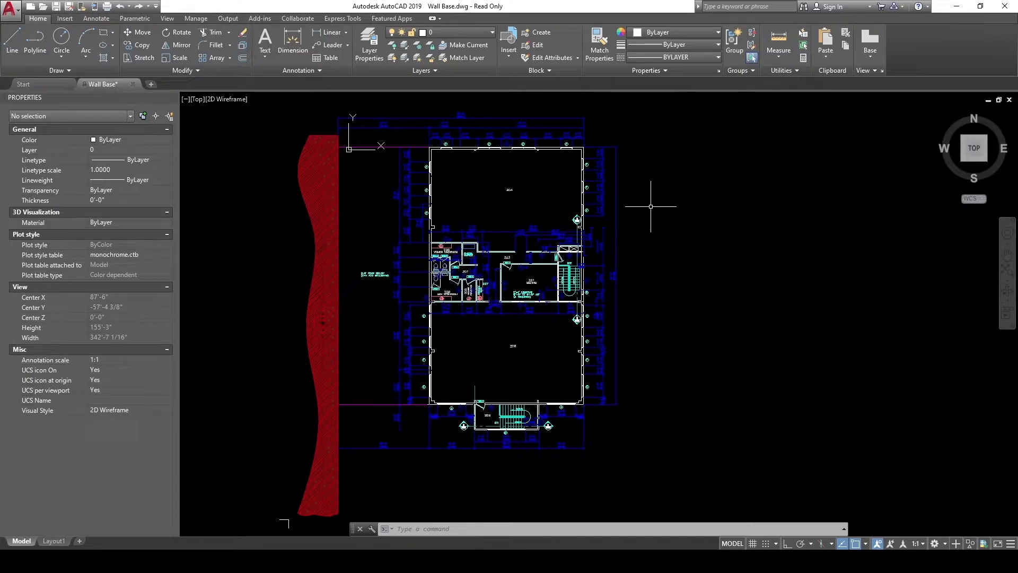
# Step: Examine the floor plan from room 204's upper wall down to the washrooms, meeting room and stair
pyautogui.scroll(-1, 651, 206)
pyautogui.moveTo(661, 206); pyautogui.dragTo(641, 210, button='middle')
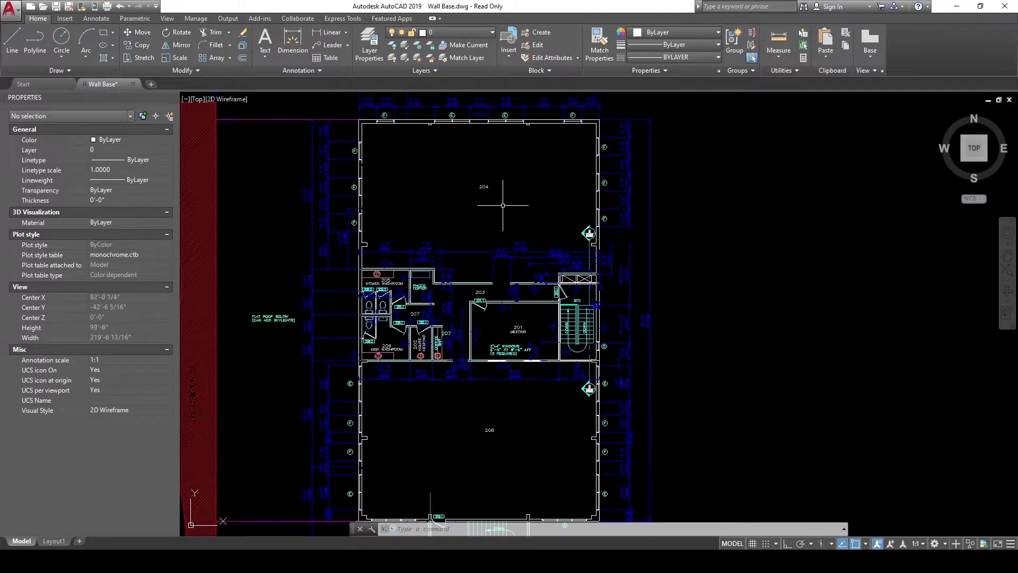
pyautogui.scroll(5, 420, 150)
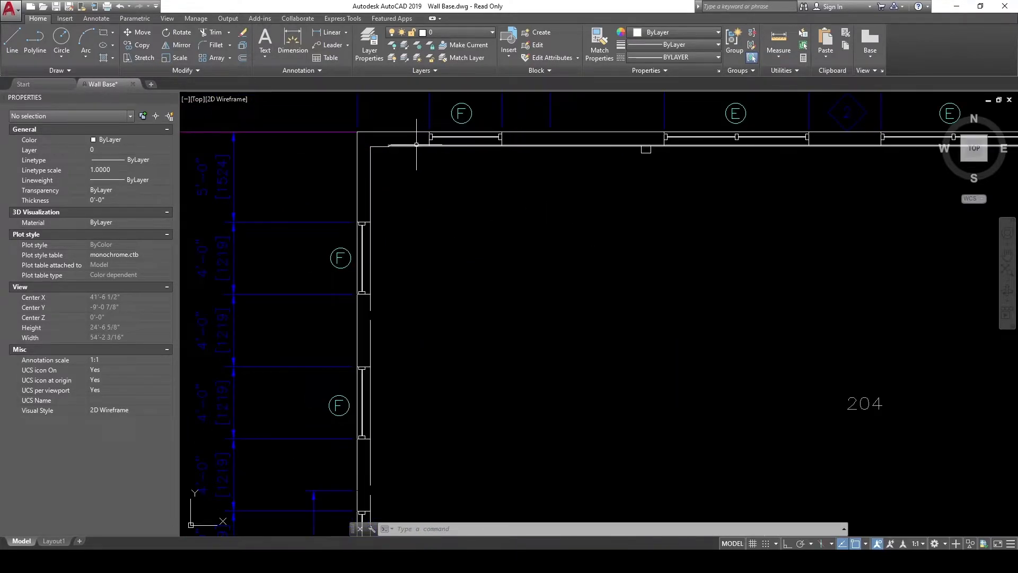
pyautogui.moveTo(581, 347); pyautogui.dragTo(494, 100, button='middle')
pyautogui.scroll(-2, 494, 100)
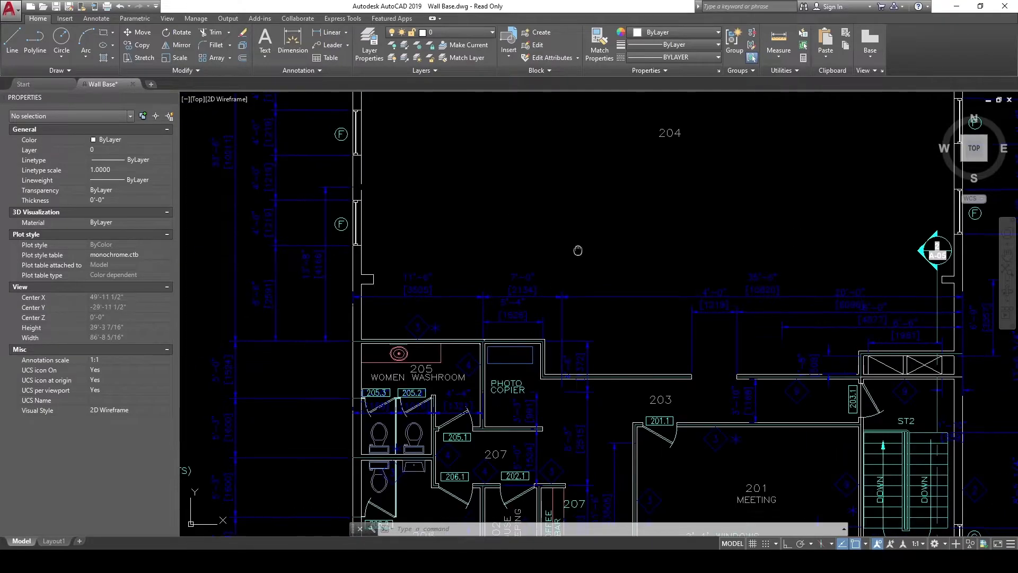
pyautogui.moveTo(579, 246); pyautogui.dragTo(545, 170, button='middle')
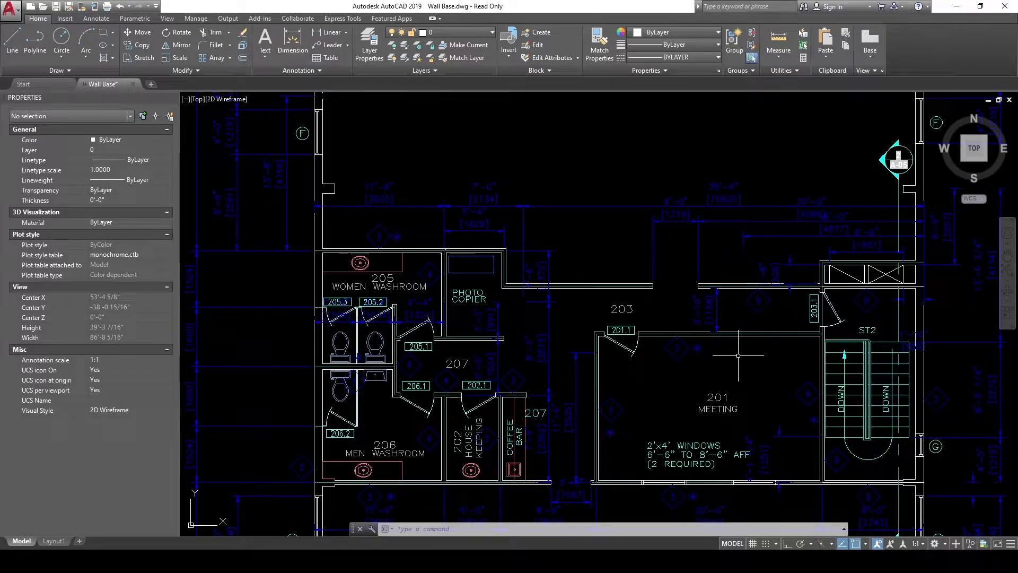
pyautogui.moveTo(735, 356); pyautogui.dragTo(730, 344, button='middle')
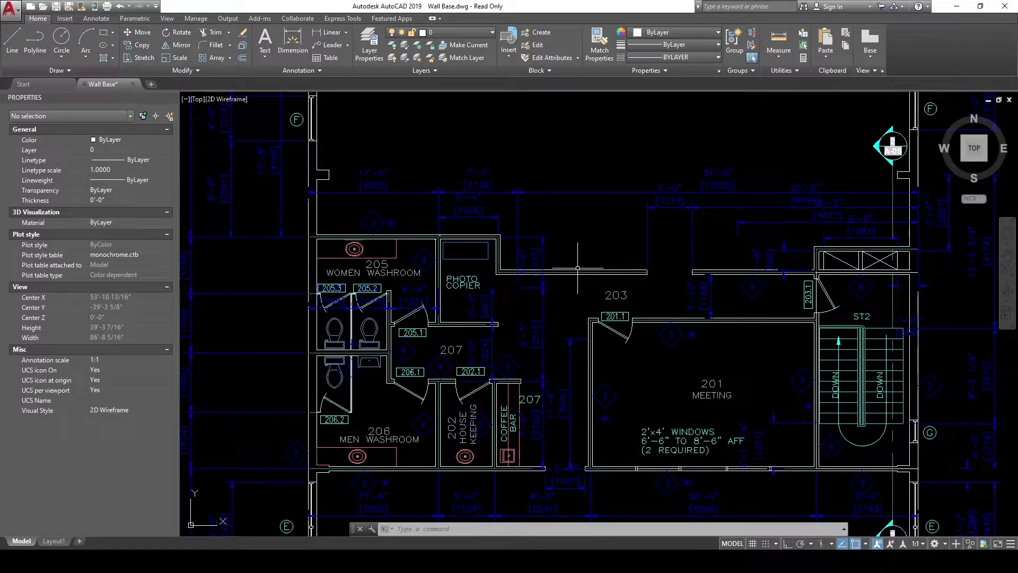
# Step: Inspect the layer and properties of the wall line above room 203 and of door 201.1, then clear the selection
pyautogui.moveTo(577, 269)
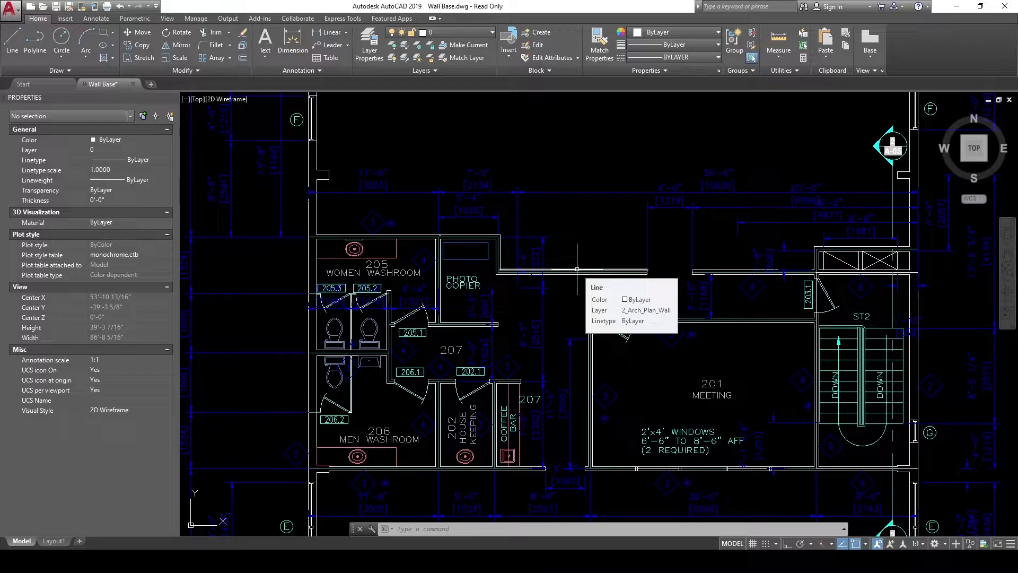
pyautogui.click(577, 269)
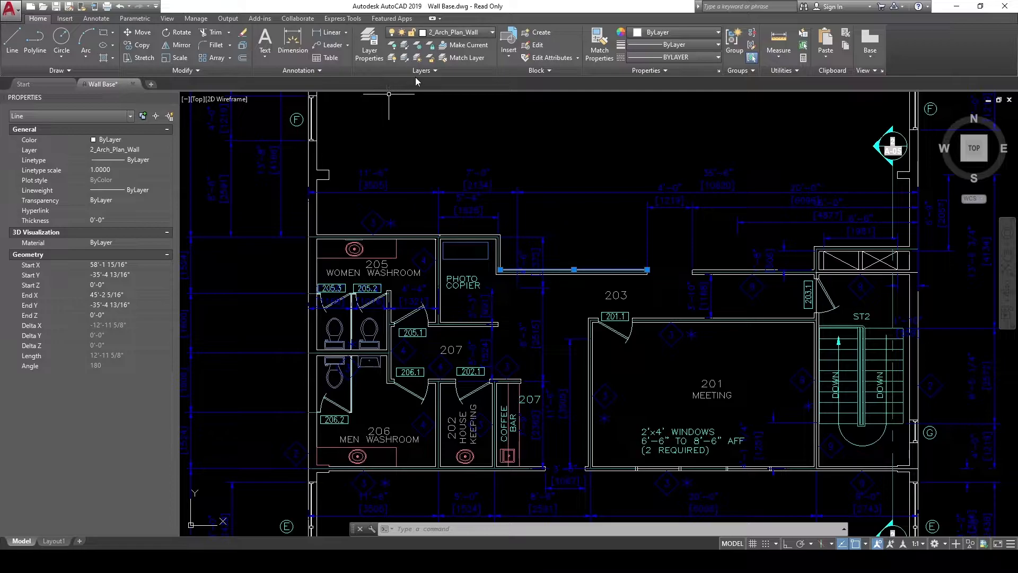
pyautogui.scroll(2, 575, 275)
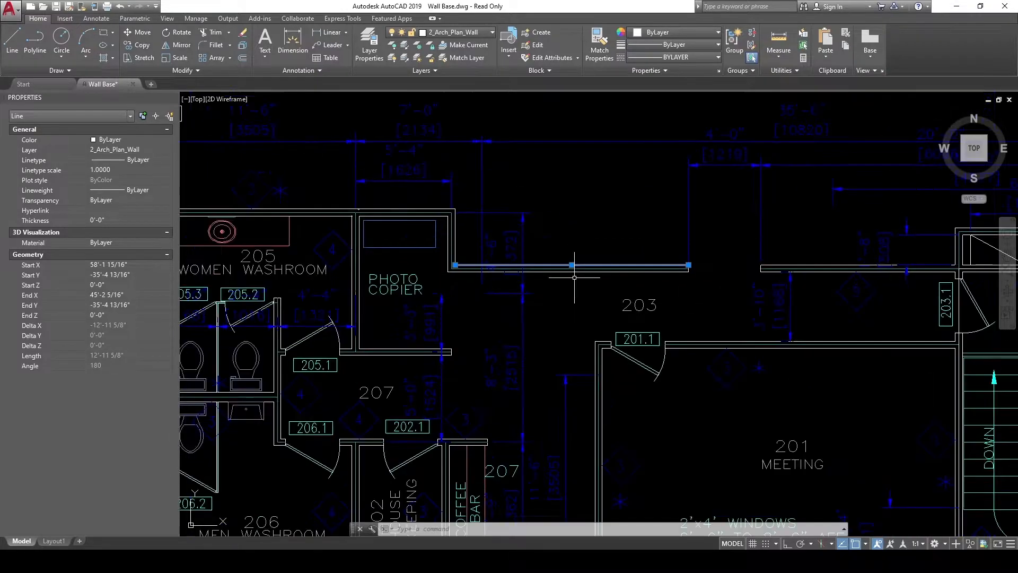
pyautogui.moveTo(582, 292); pyautogui.dragTo(596, 205, button='middle')
pyautogui.click(645, 272)
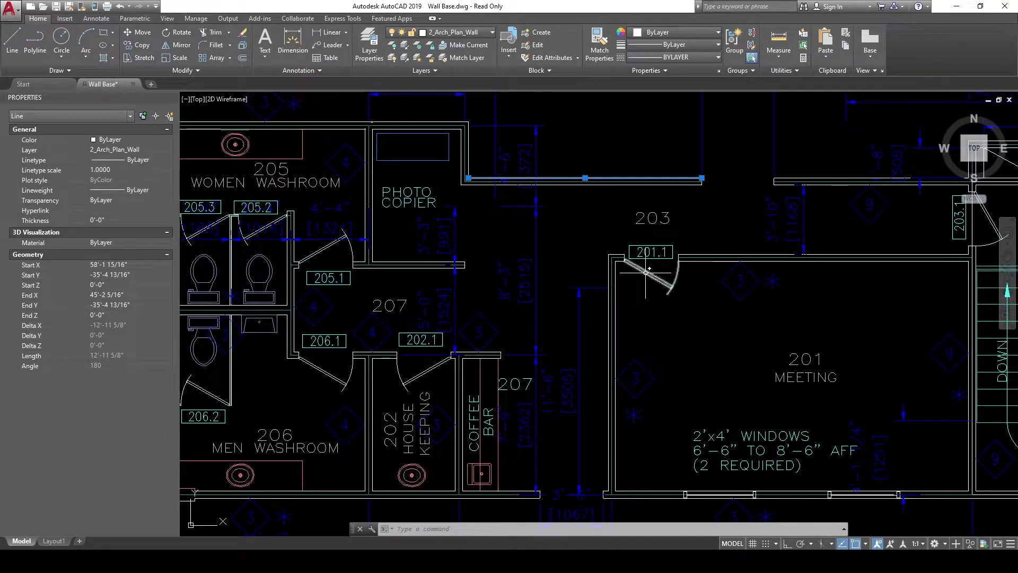
pyautogui.moveTo(589, 299); pyautogui.dragTo(587, 285, button='middle')
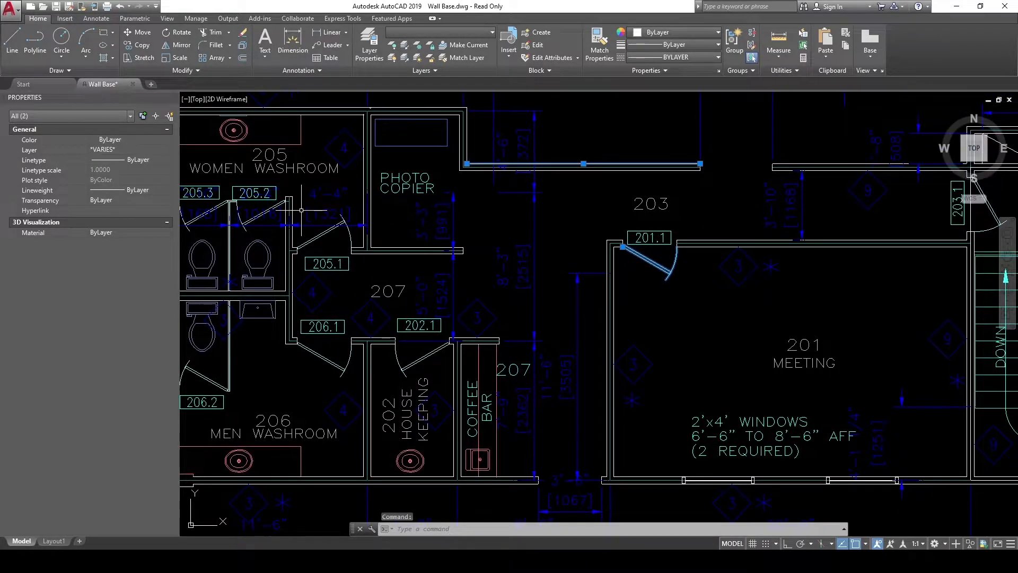
pyautogui.press('Escape')
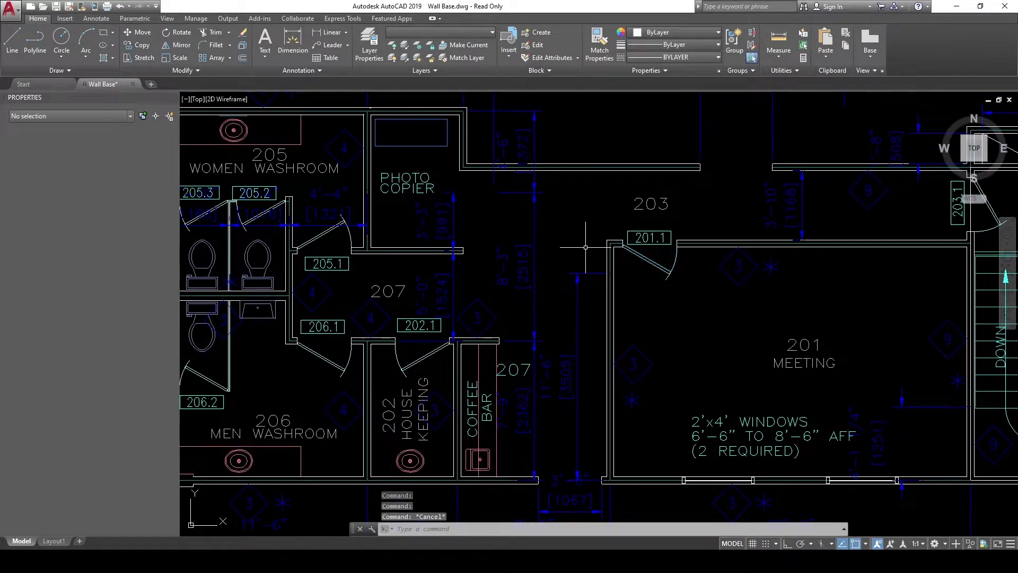
pyautogui.click(652, 259)
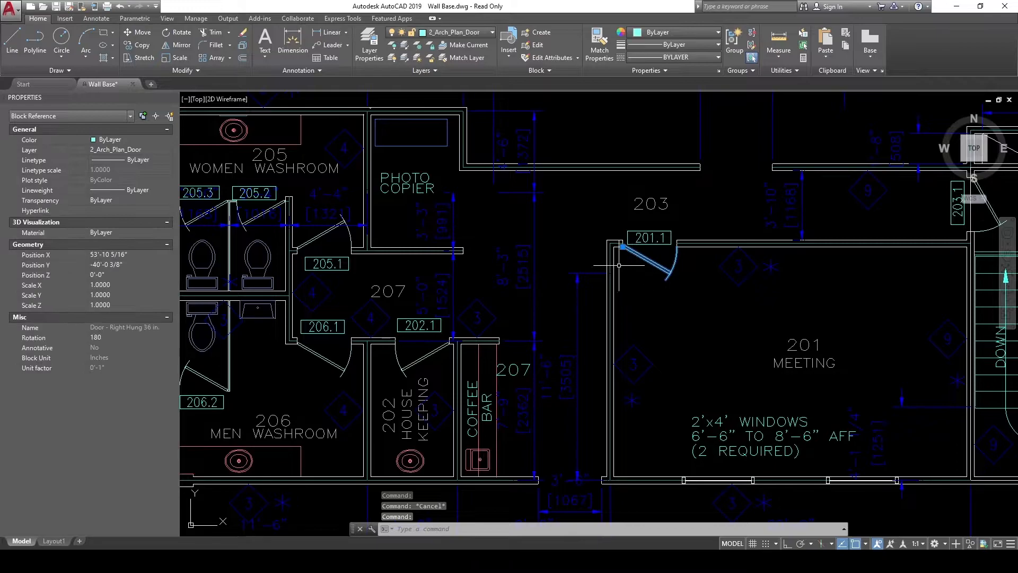
pyautogui.press('Escape')
# Step: Turn off the 2_Arch_Plan_WC layer to hide the toilet fixtures in the washrooms
pyautogui.moveTo(574, 274); pyautogui.dragTo(633, 267, button='middle')
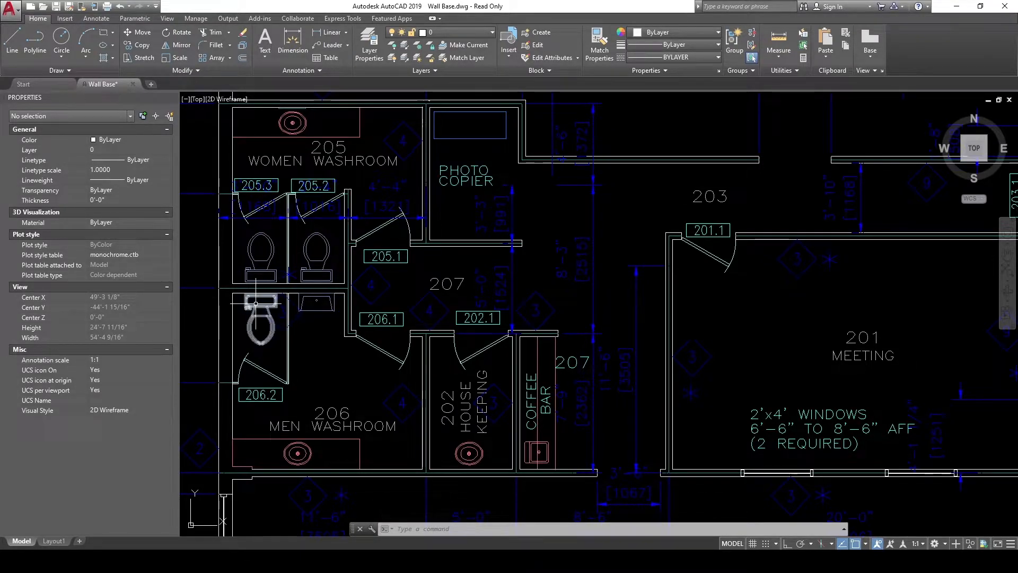
pyautogui.moveTo(339, 304); pyautogui.dragTo(428, 306, button='middle')
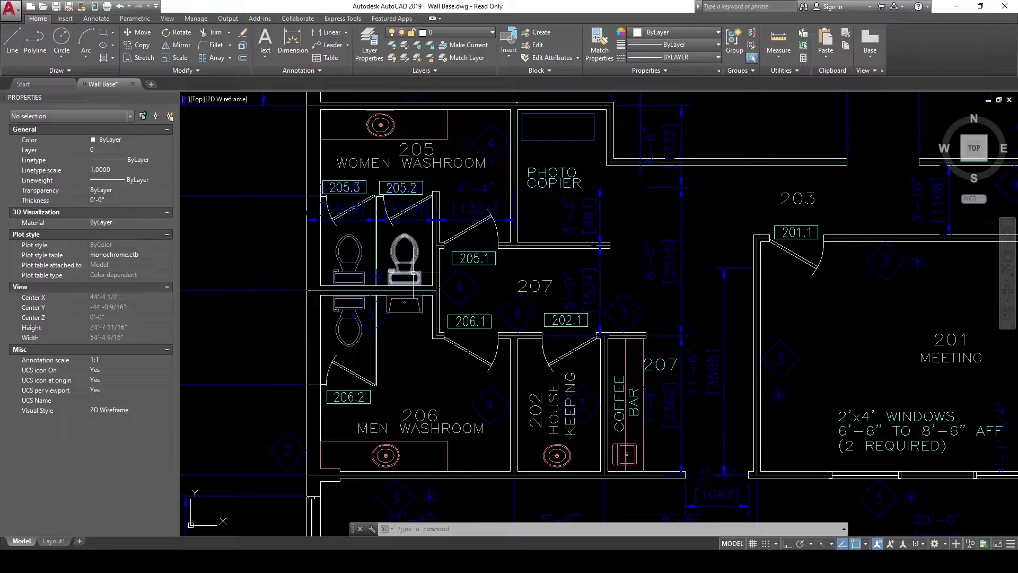
pyautogui.click(448, 32)
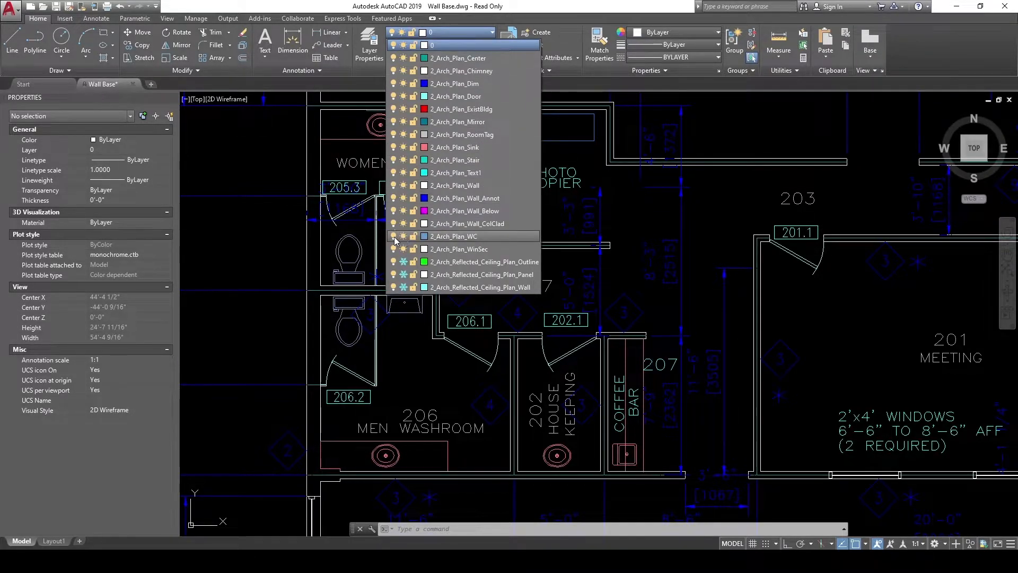
pyautogui.click(269, 260)
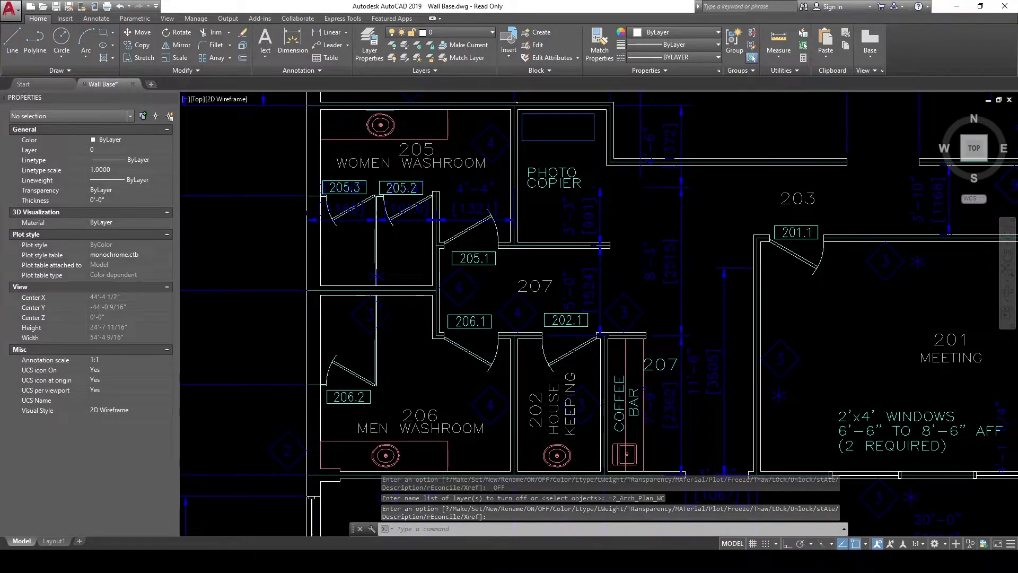
# Step: Turn on Ortho mode for the Wall Base drawing
pyautogui.scroll(-2, 402, 324)
pyautogui.scroll(-1, 403, 322)
pyautogui.middleClick(403, 322)
pyautogui.middleClick(403, 322)
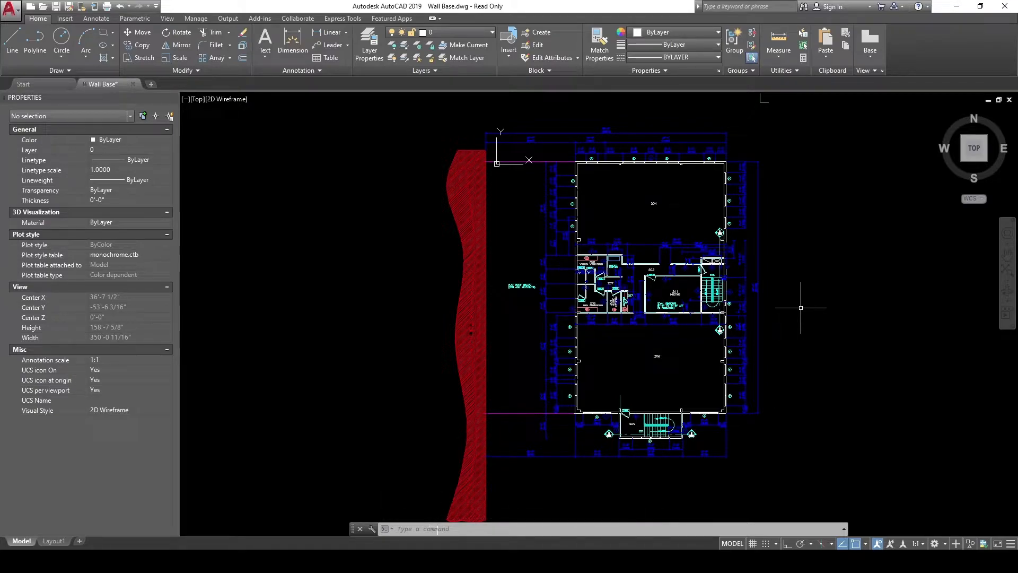
pyautogui.press('F8')
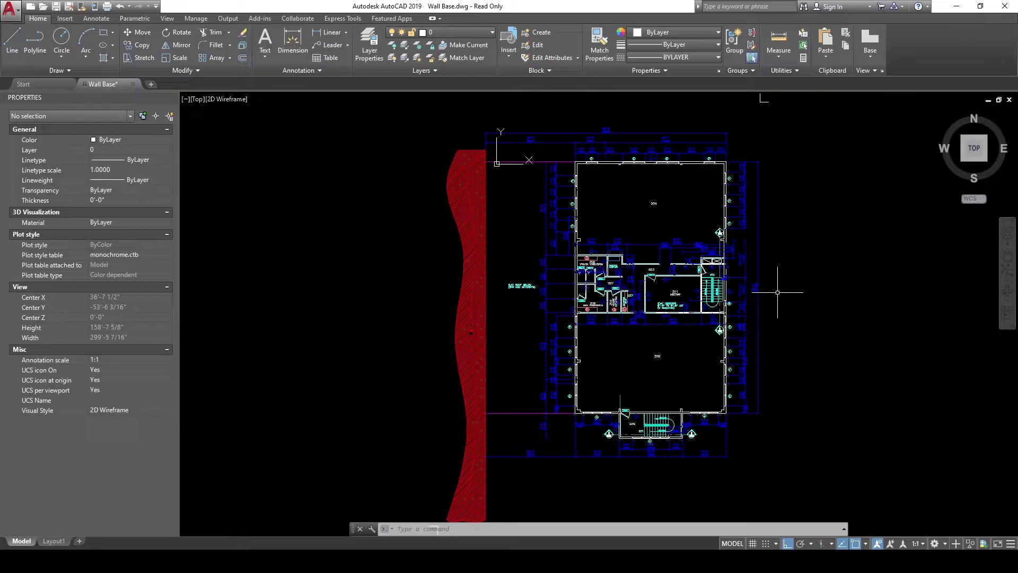
# Step: Examine the washroom and meeting room area and room 208 below it, then review the whole floor plan
pyautogui.scroll(4, 638, 302)
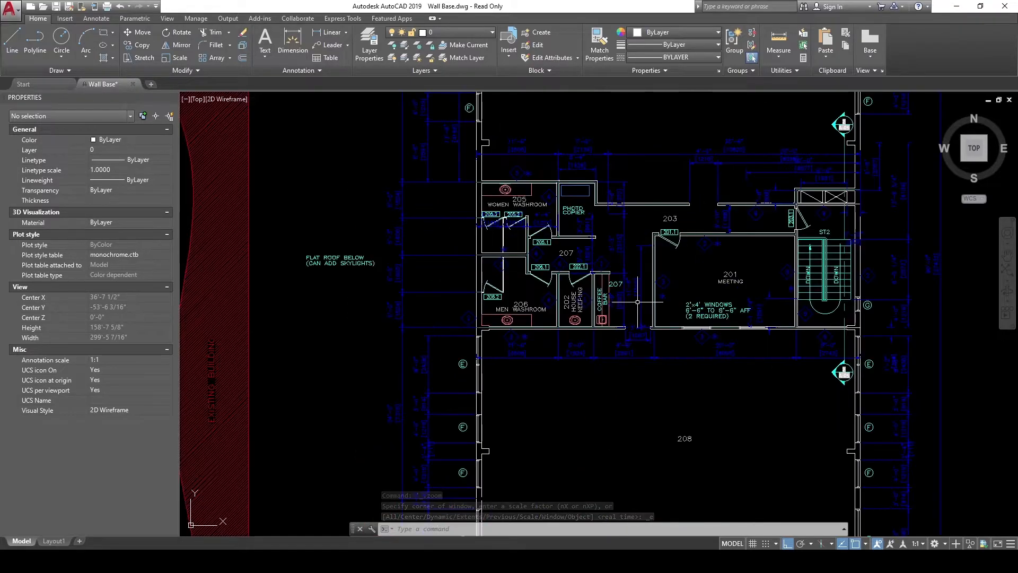
pyautogui.scroll(2, 637, 301)
pyautogui.moveTo(676, 267)
pyautogui.mouseDown(button='middle')
pyautogui.moveTo(658, 292)
pyautogui.moveTo(614, 301)
pyautogui.mouseUp(button='middle')
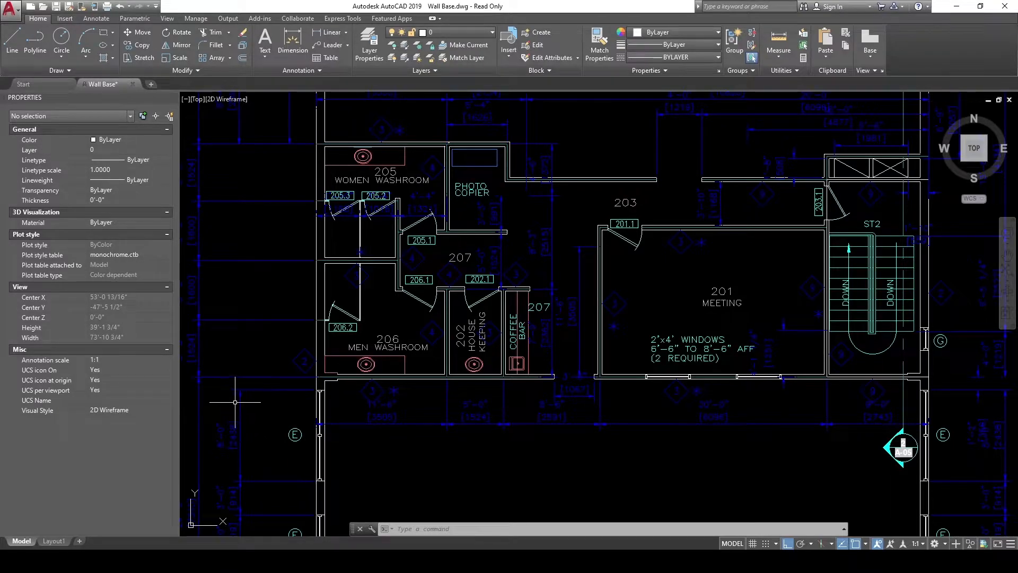
pyautogui.moveTo(288, 454); pyautogui.dragTo(346, 381, button='middle')
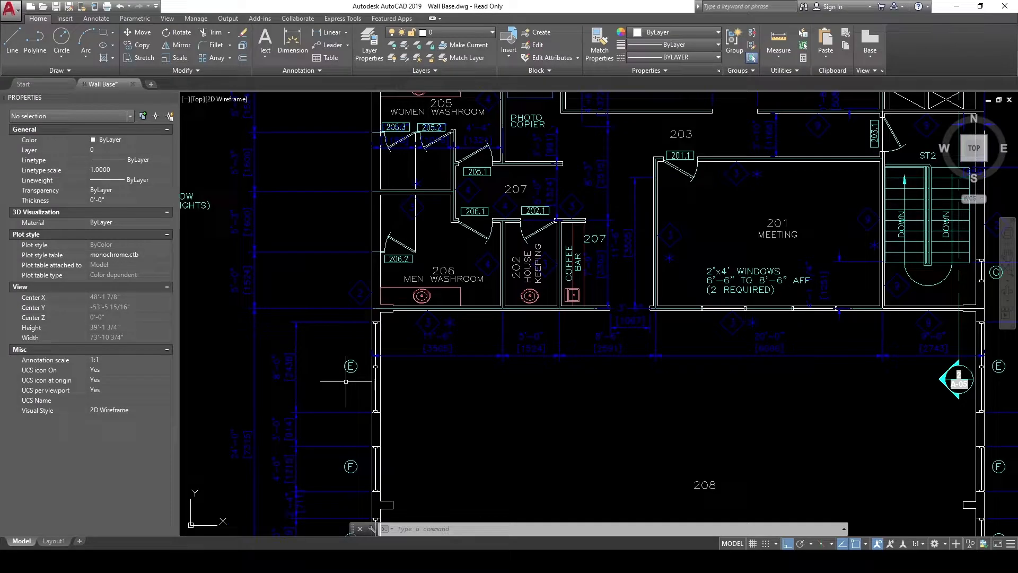
pyautogui.scroll(-4, 346, 380)
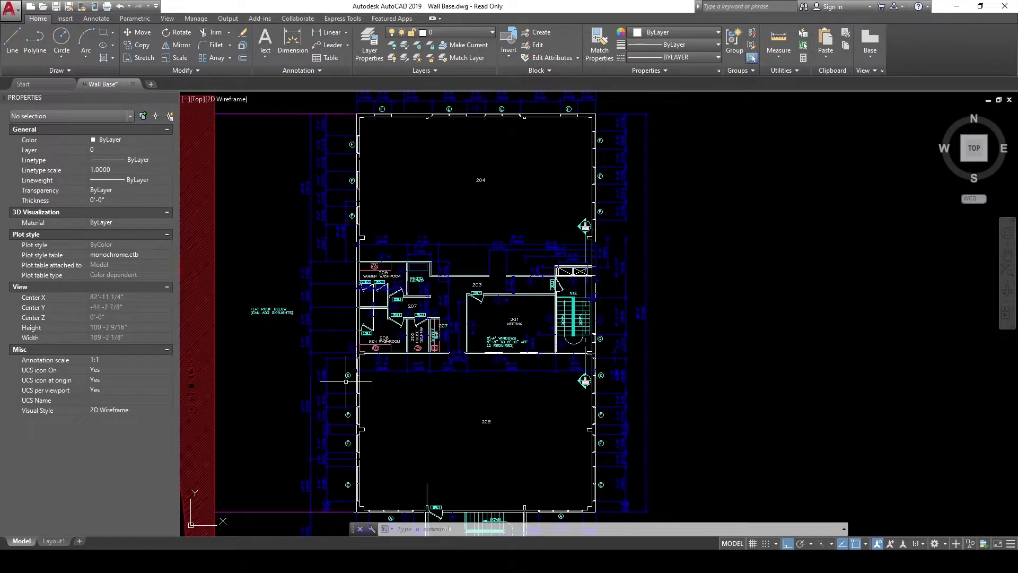
pyautogui.middleClick(696, 358)
pyautogui.middleClick(696, 357)
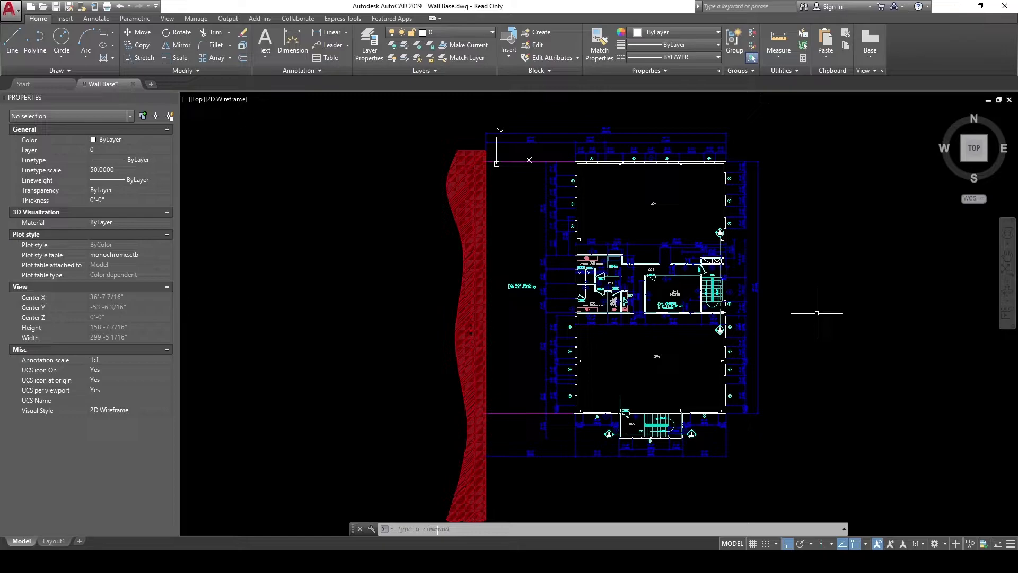
# Step: Review the plot settings for the Wall Base drawing's model space, then close them without plotting
pyautogui.hotkey('ctrl', 'p')
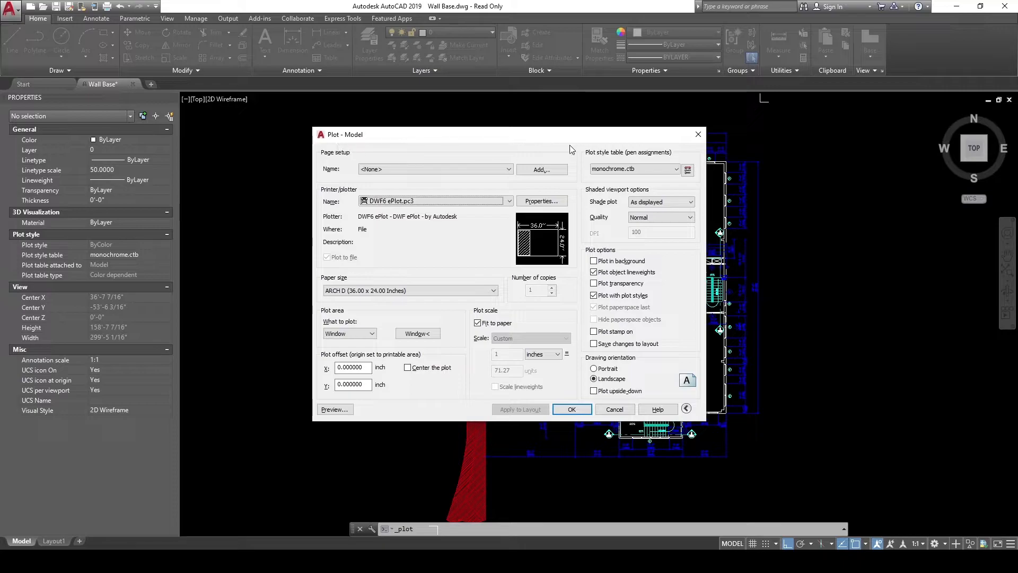
pyautogui.click(698, 136)
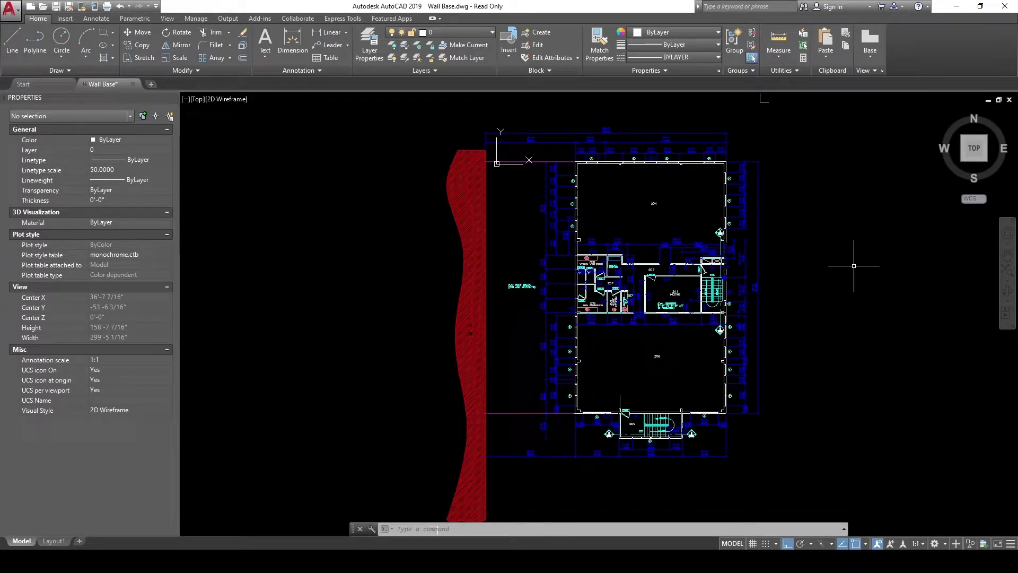
pyautogui.click(854, 287)
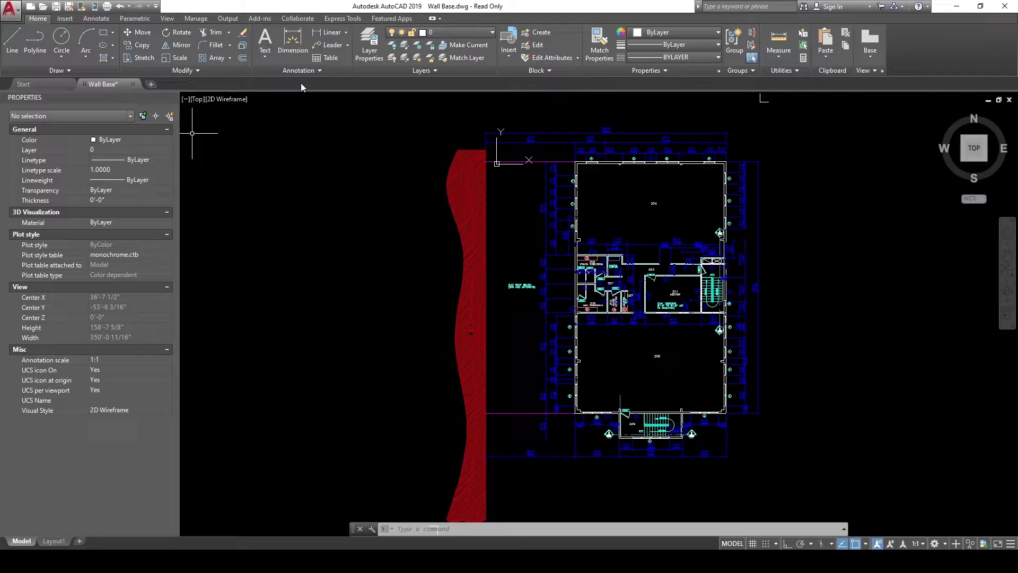
pyautogui.click(342, 233)
pyautogui.click(425, 279)
pyautogui.write('z')
pyautogui.press('Return')
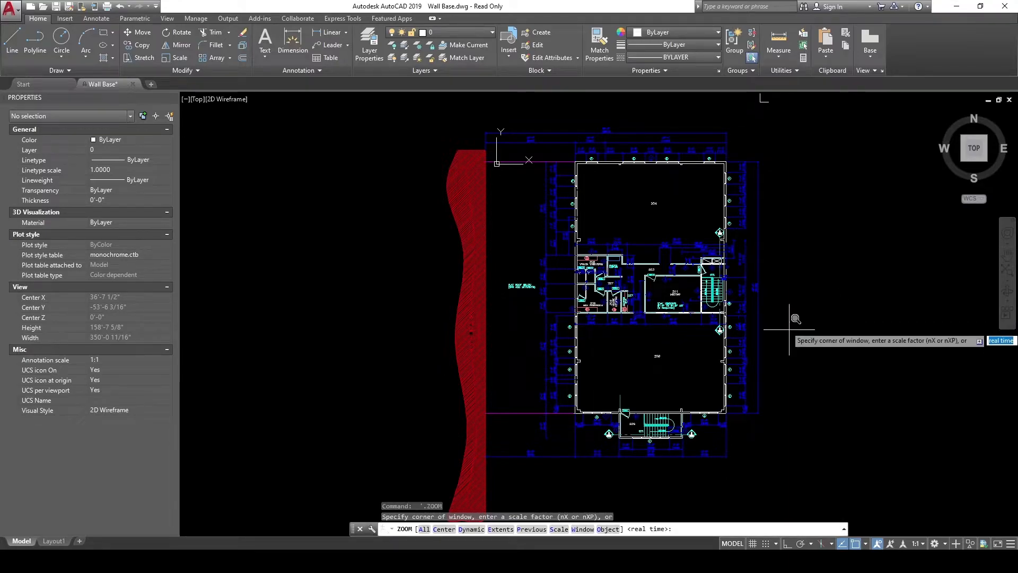
pyautogui.click(819, 310)
pyautogui.press('Escape')
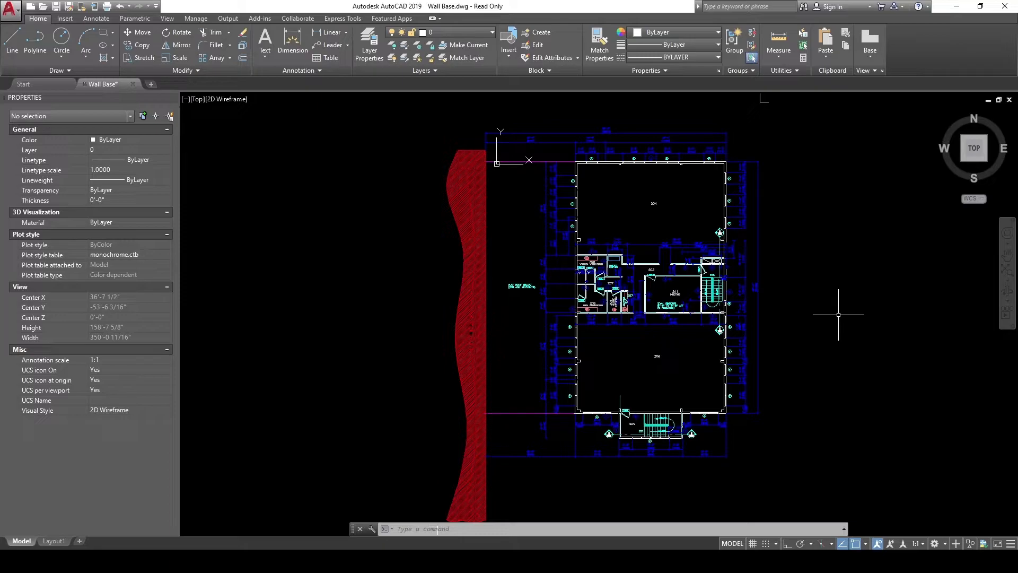
# Step: Zoom the Wall Base drawing to its extents to show the whole floor plan
pyautogui.doubleClick(838, 314)
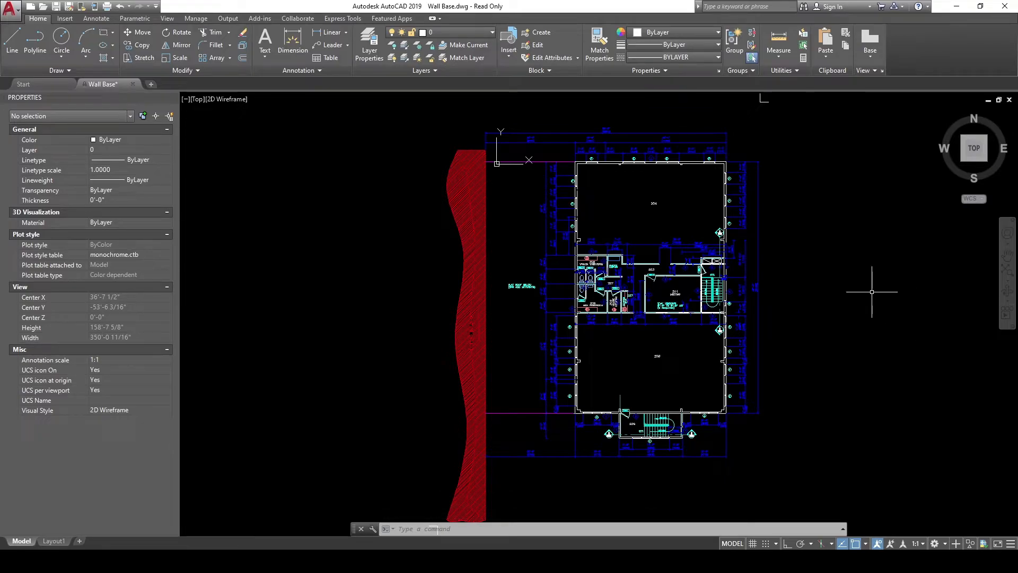
pyautogui.middleClick(860, 268)
pyautogui.middleClick(860, 268)
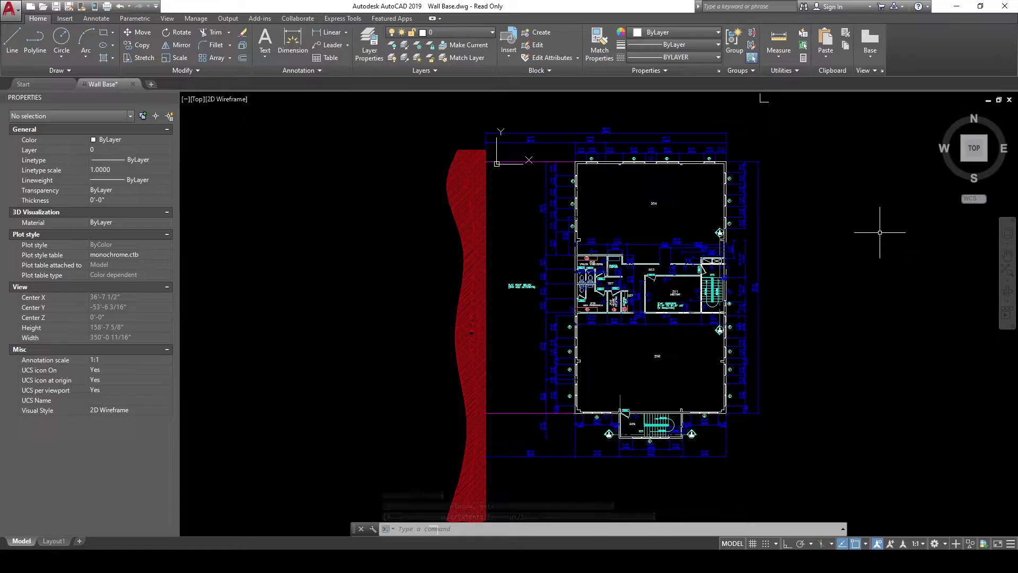
# Step: Minimize AutoCAD, switch to Revit, look through its options for opening and creating files, and return to the Home screen
pyautogui.click(961, 7)
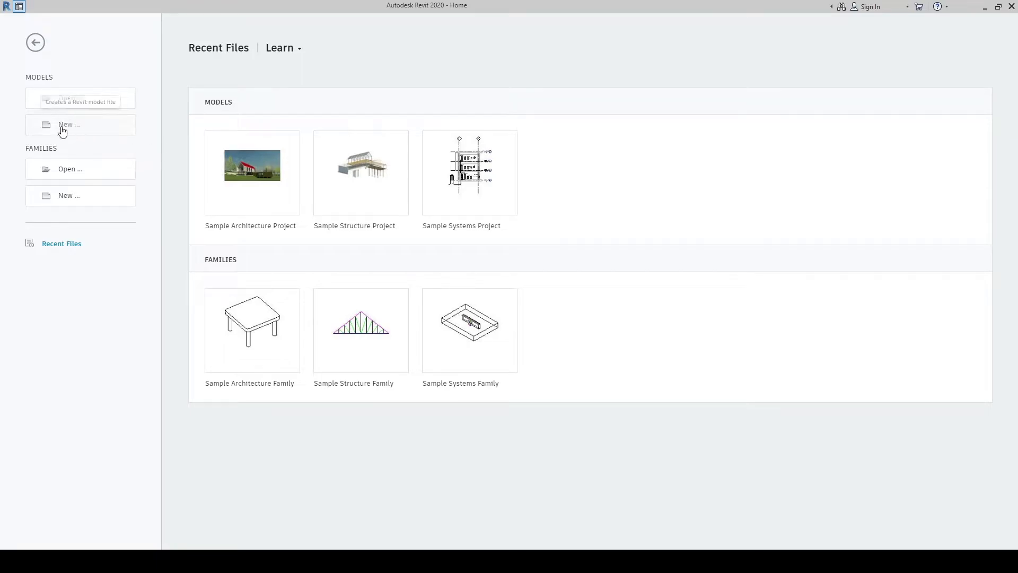
pyautogui.click(19, 7)
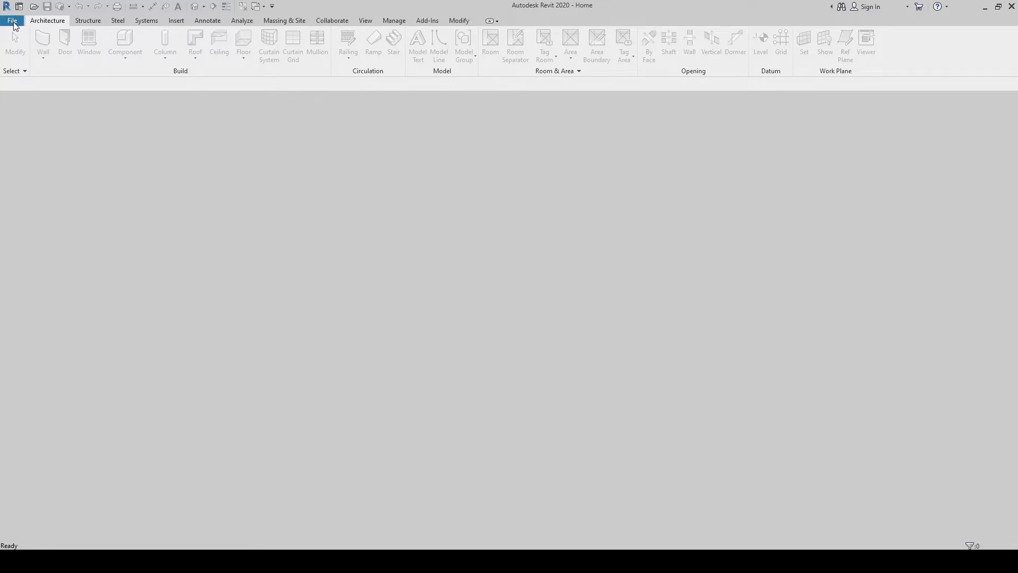
pyautogui.click(13, 22)
pyautogui.click(12, 23)
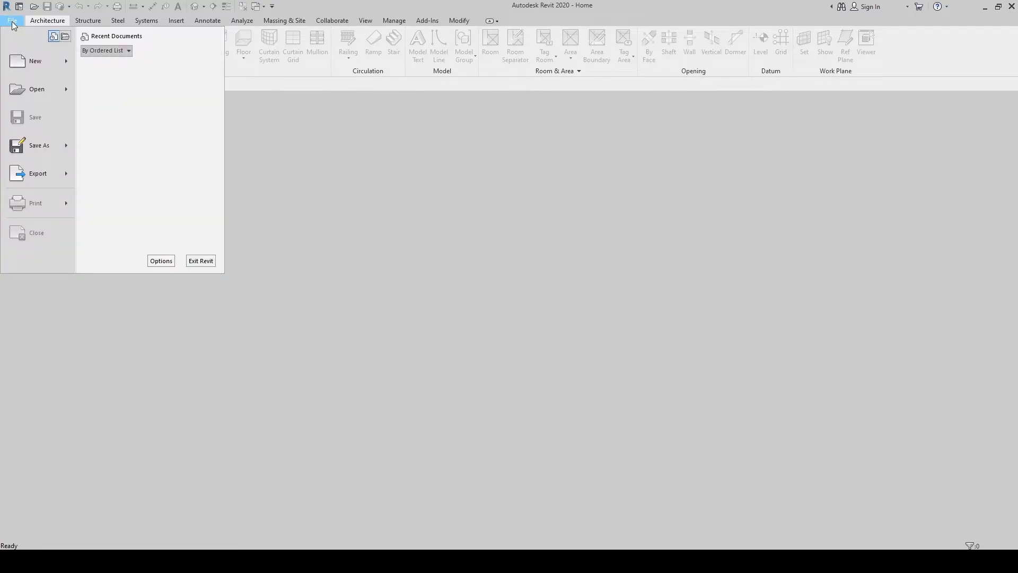
pyautogui.moveTo(36, 90)
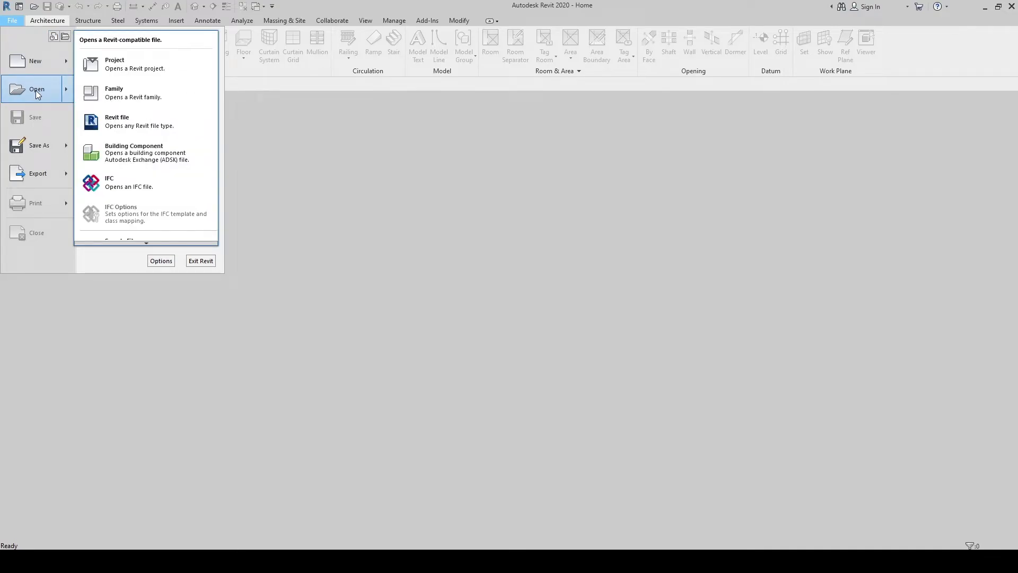
pyautogui.moveTo(37, 65)
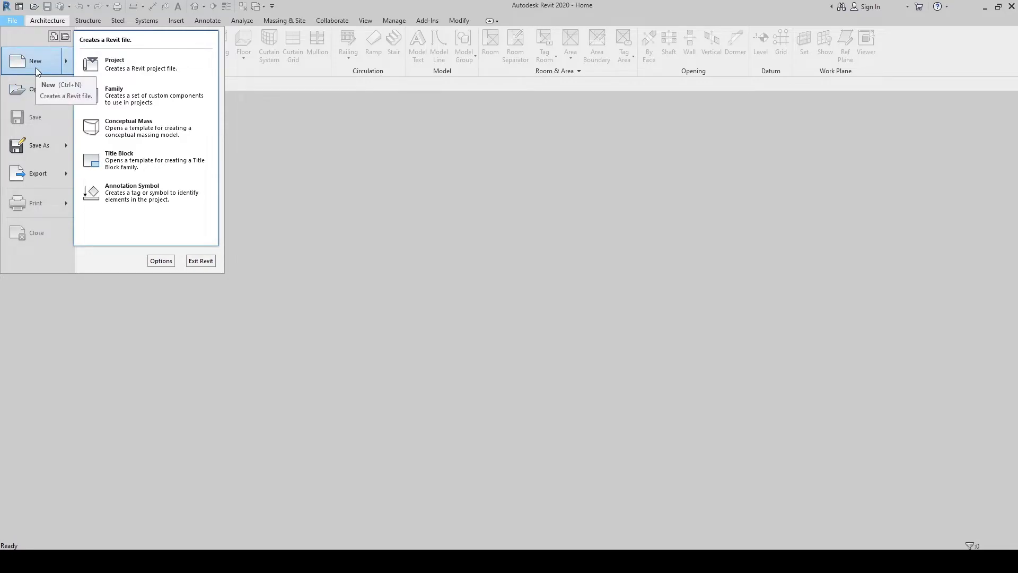
pyautogui.click(20, 7)
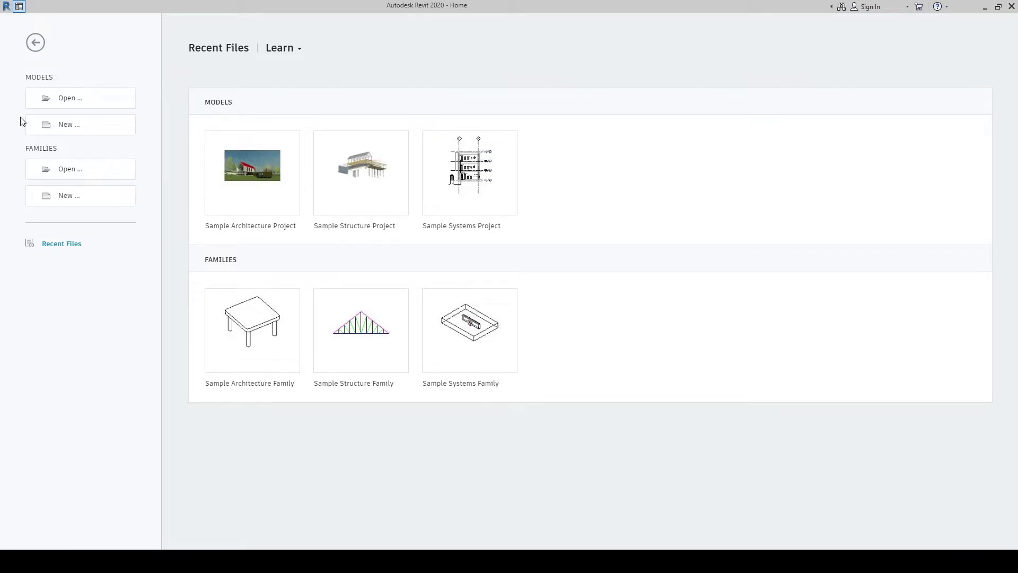
# Step: Start a new Revit model and choose the Architectural Template as its template file
pyautogui.click(76, 127)
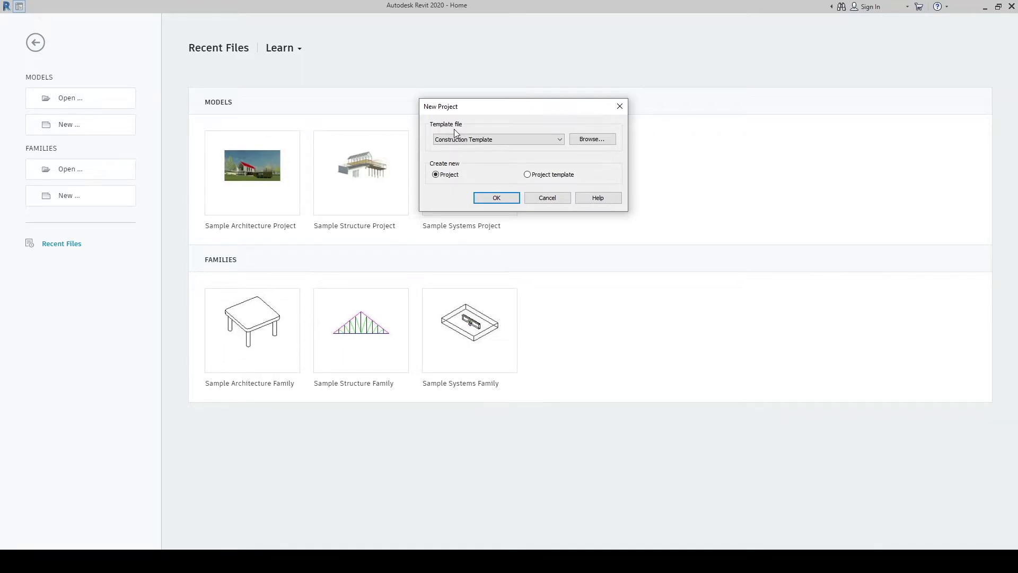
pyautogui.click(444, 140)
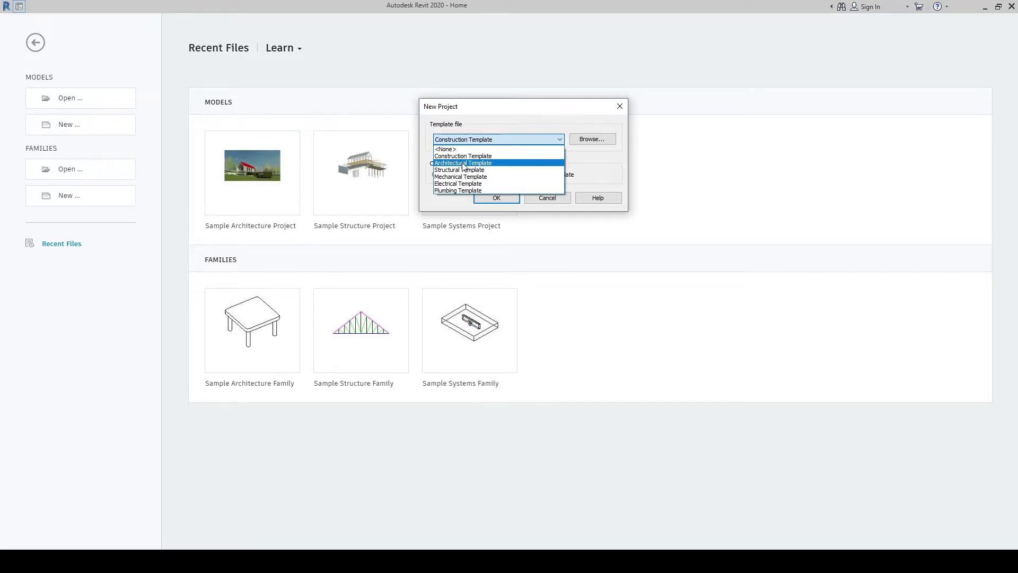
pyautogui.click(464, 163)
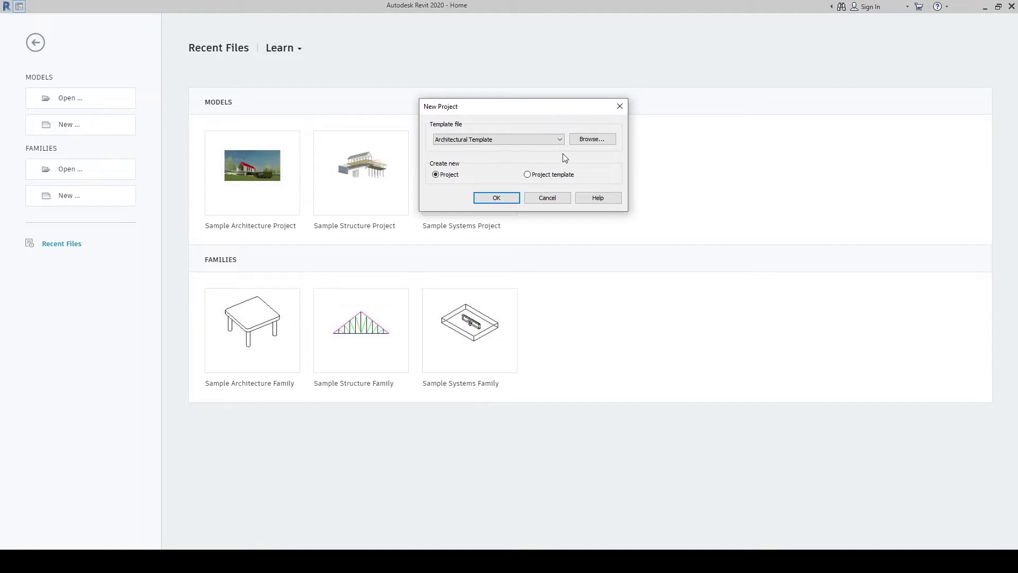
# Step: Look through the Templates folder and its US Metric subfolder without choosing another file, then create the project from the Architectural Template
pyautogui.click(592, 139)
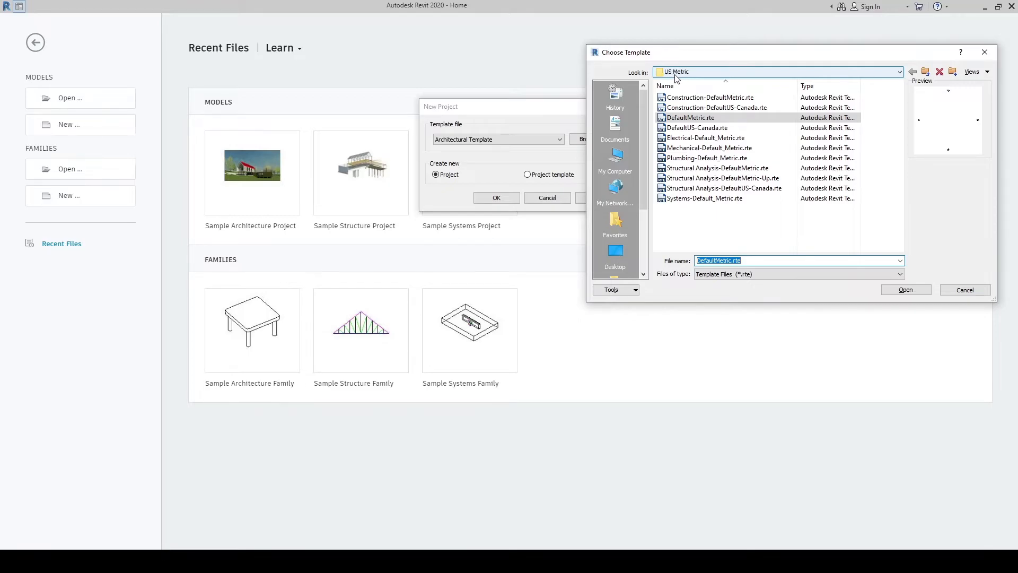
pyautogui.click(926, 74)
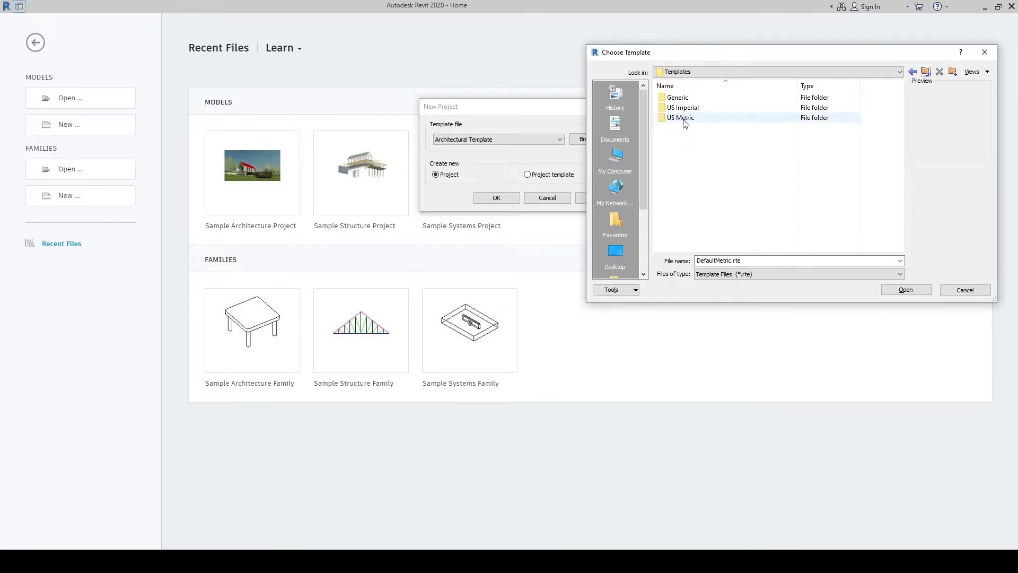
pyautogui.doubleClick(688, 119)
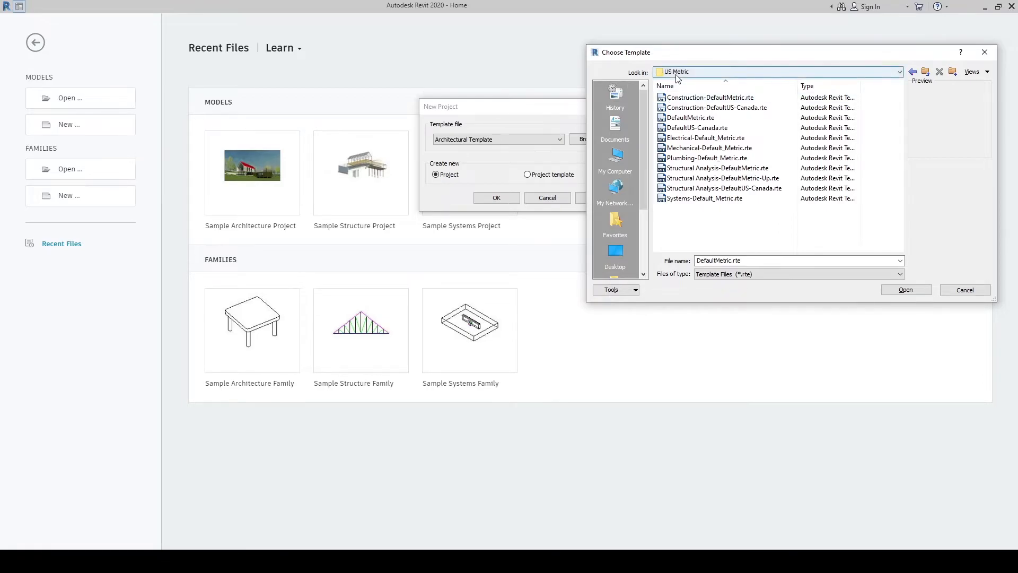
pyautogui.click(993, 54)
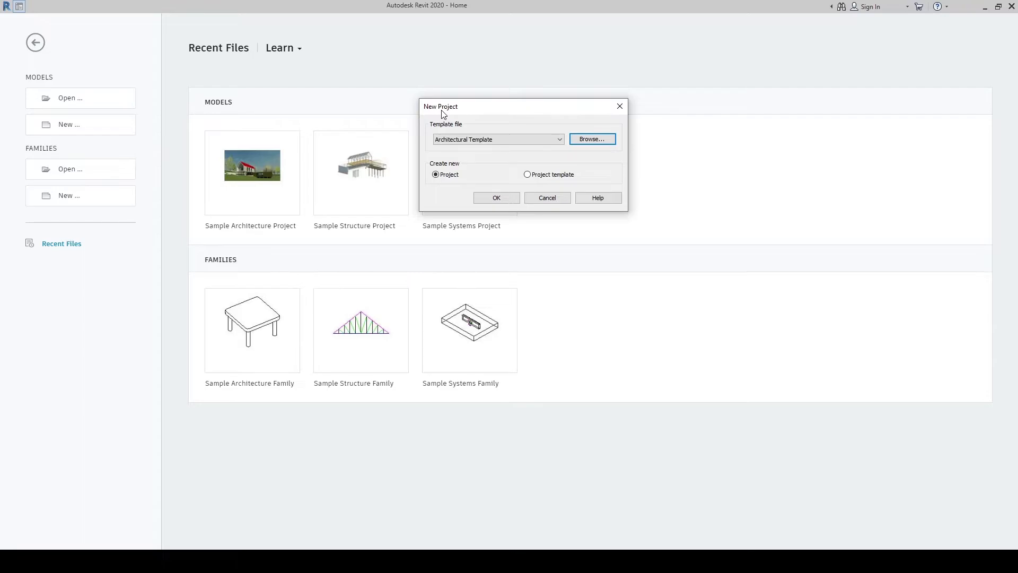
pyautogui.click(580, 142)
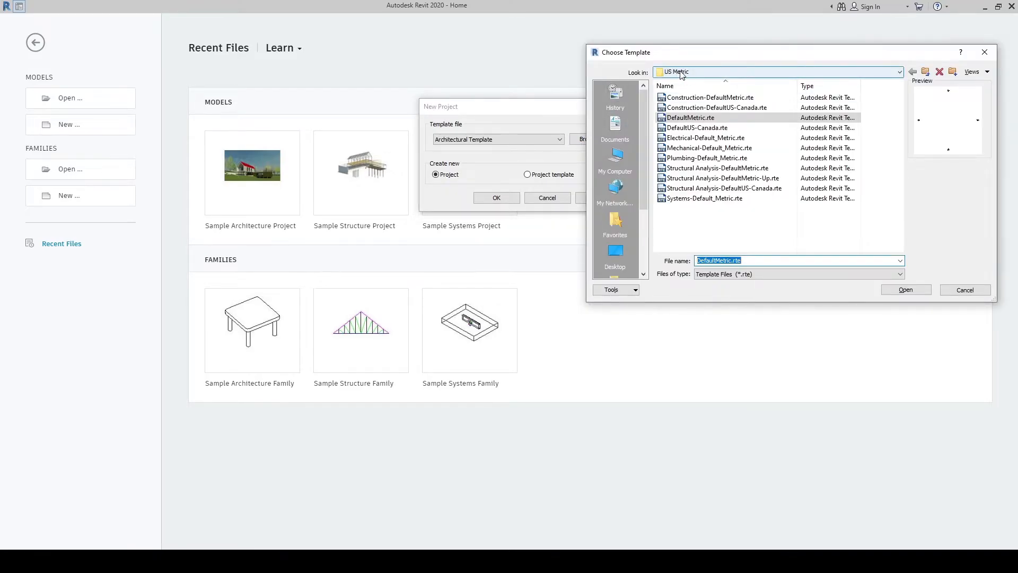
pyautogui.click(925, 71)
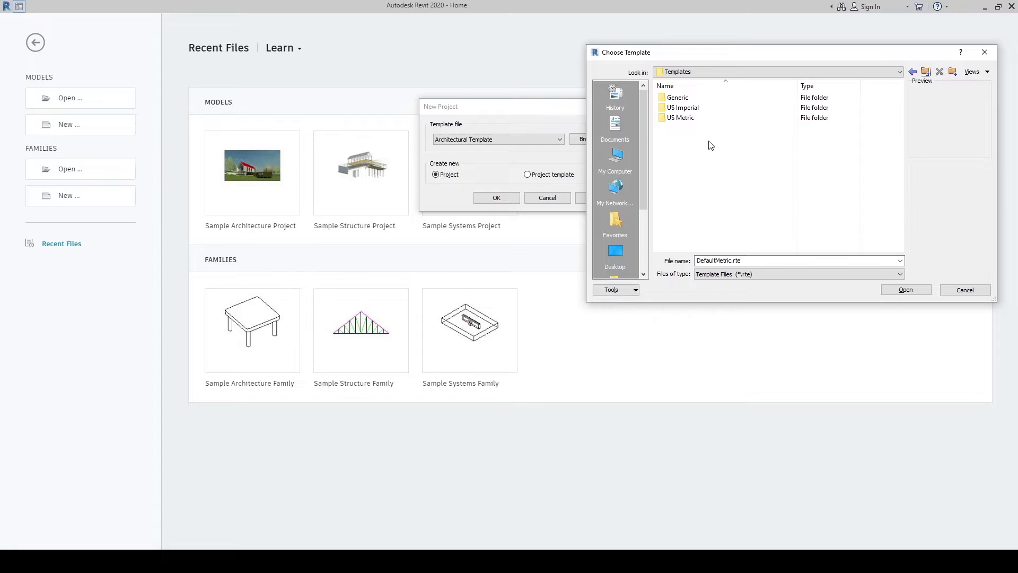
pyautogui.click(983, 52)
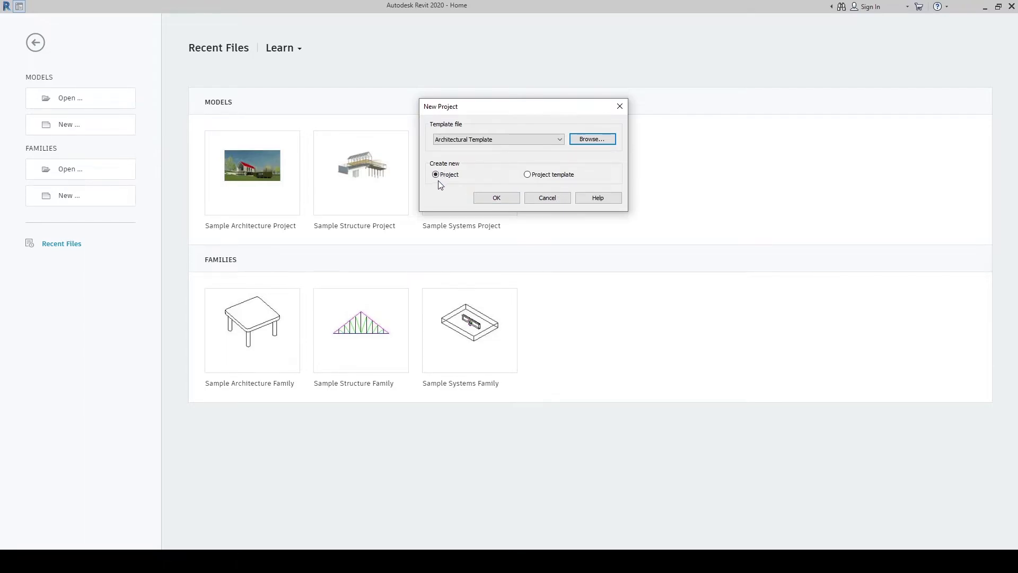
pyautogui.click(501, 200)
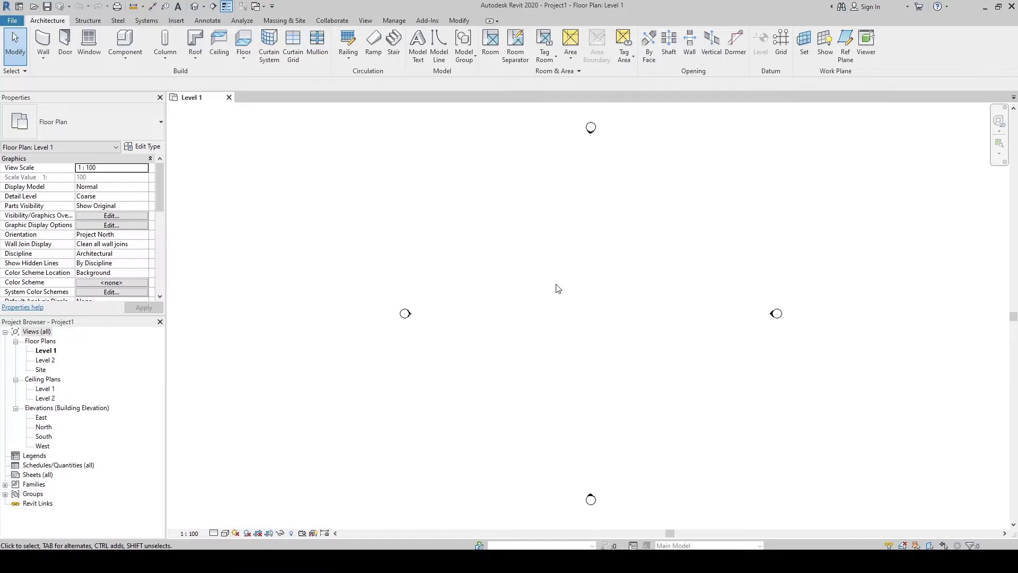
# Step: Switch to AutoCAD to review the Wall Base floor plan, then return to the new project in Revit
pyautogui.click(371, 560)
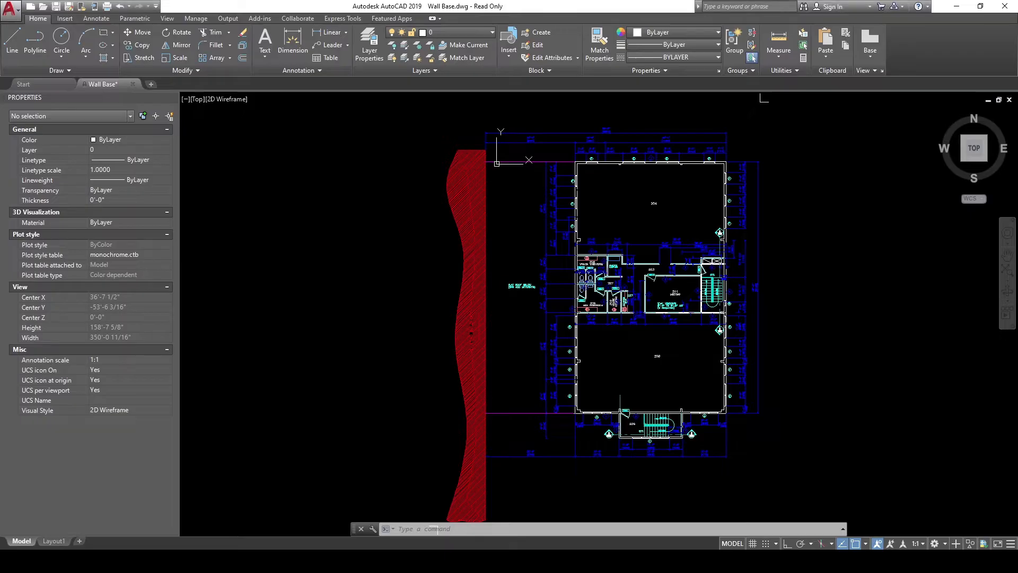
pyautogui.click(824, 344)
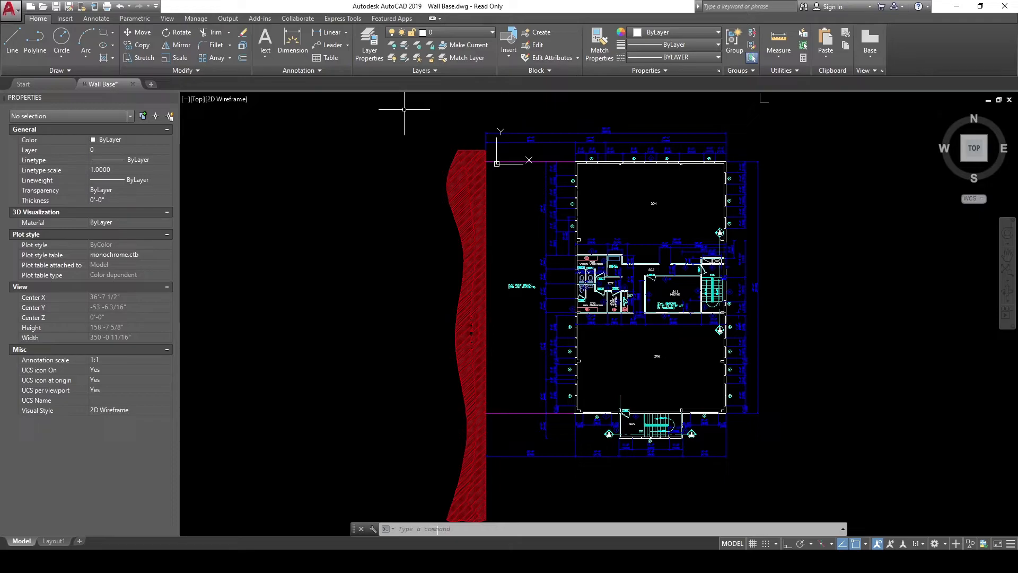
pyautogui.click(352, 560)
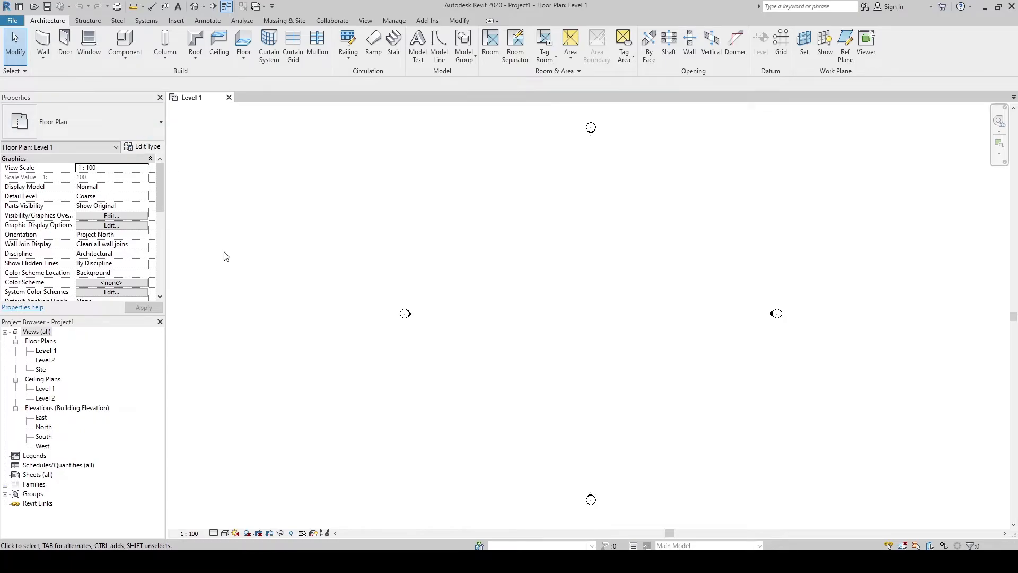
pyautogui.click(325, 560)
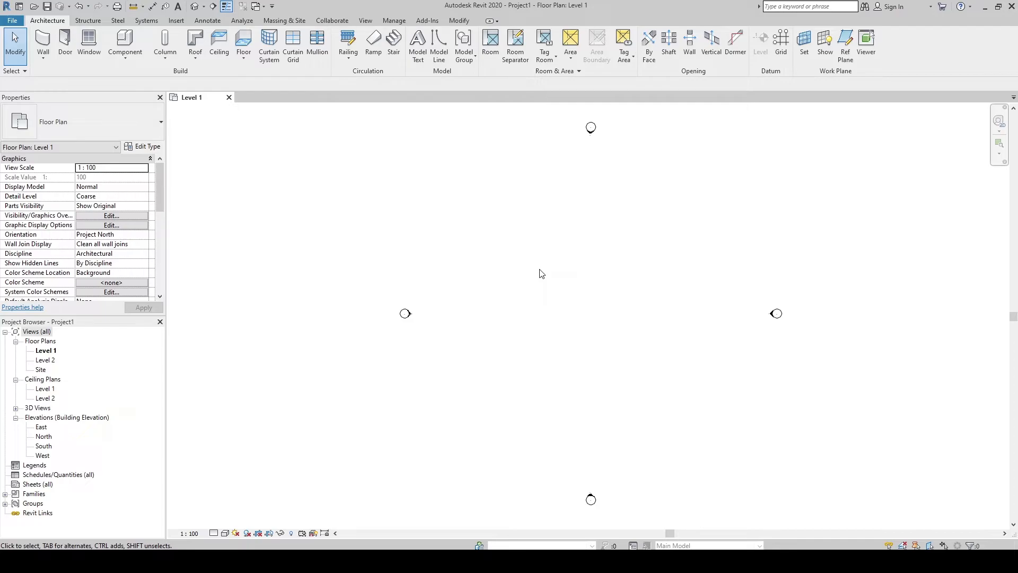
# Step: Open the default 3D view, tile it beside the Level 1 floor plan, and fit the contents of all views
pyautogui.click(196, 6)
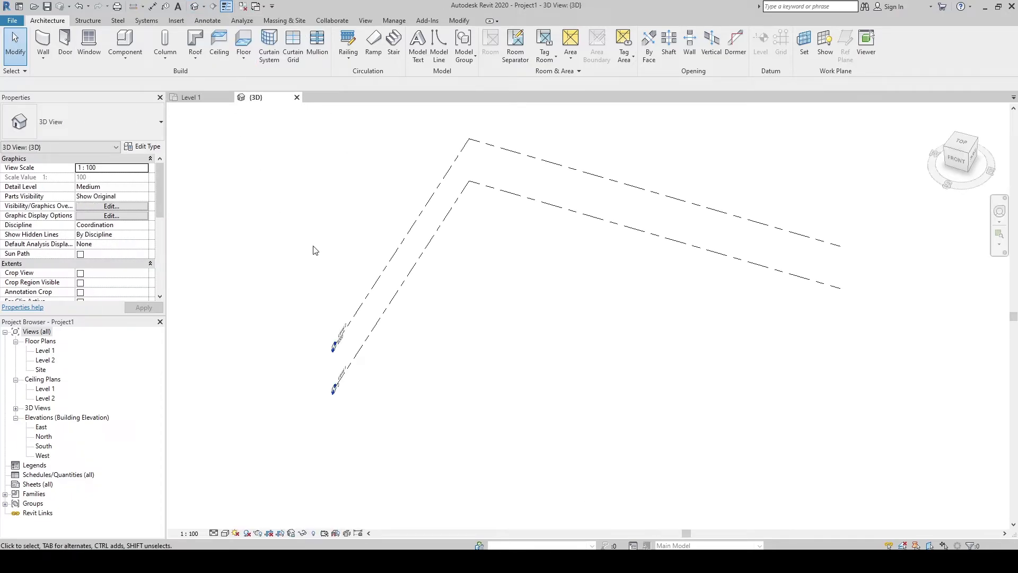
pyautogui.press('w')
pyautogui.press('t')
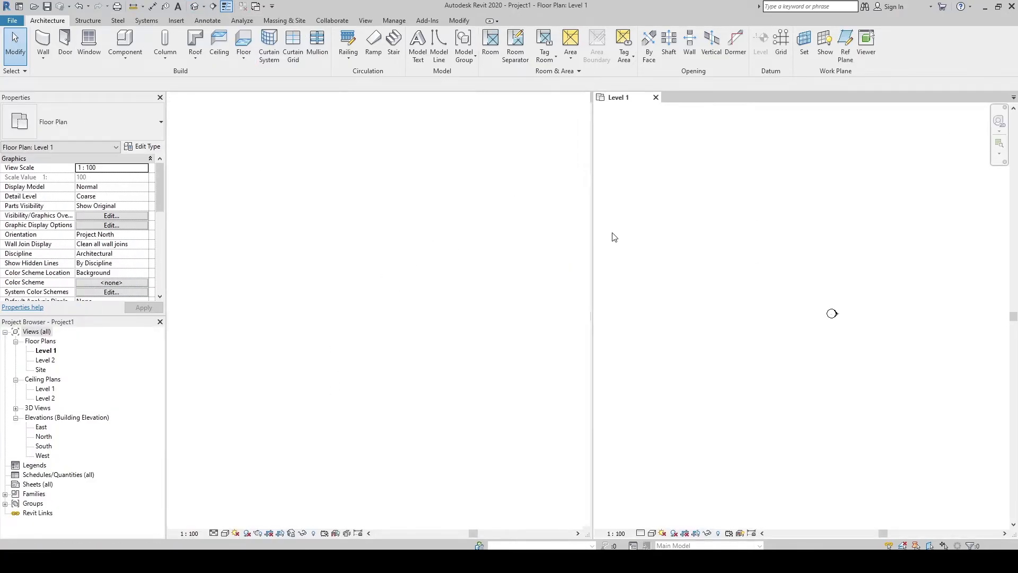
pyautogui.press('z')
pyautogui.press('a')
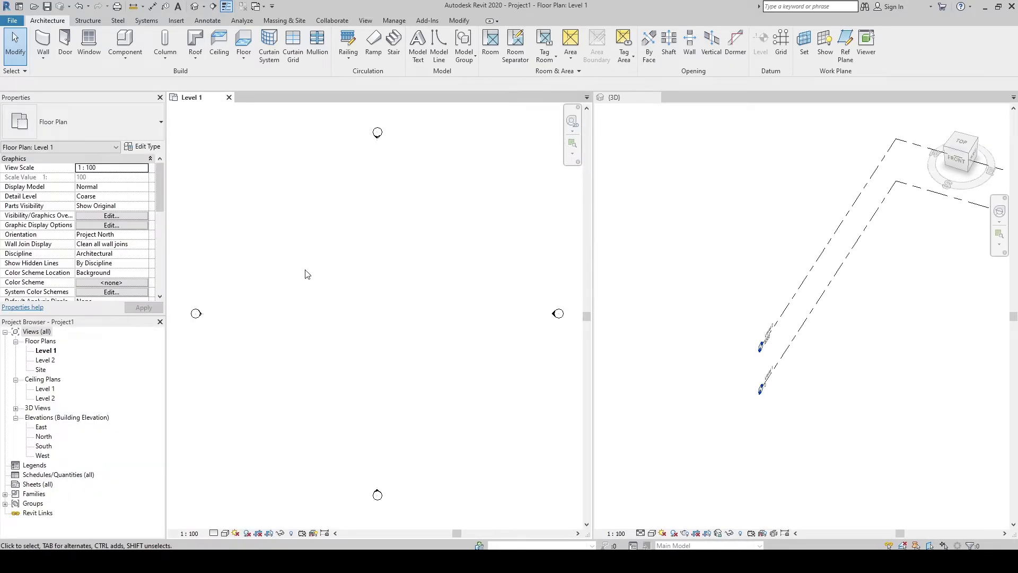
# Step: Enlarge the level lines in the 3D view, then make the Level 1 floor plan the active view
pyautogui.click(697, 264)
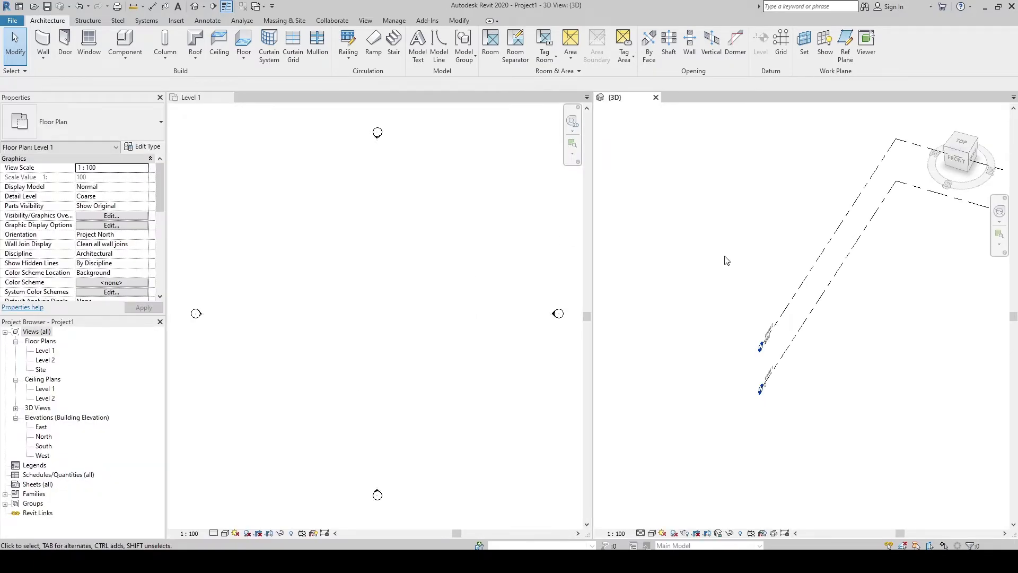
pyautogui.scroll(3, 737, 291)
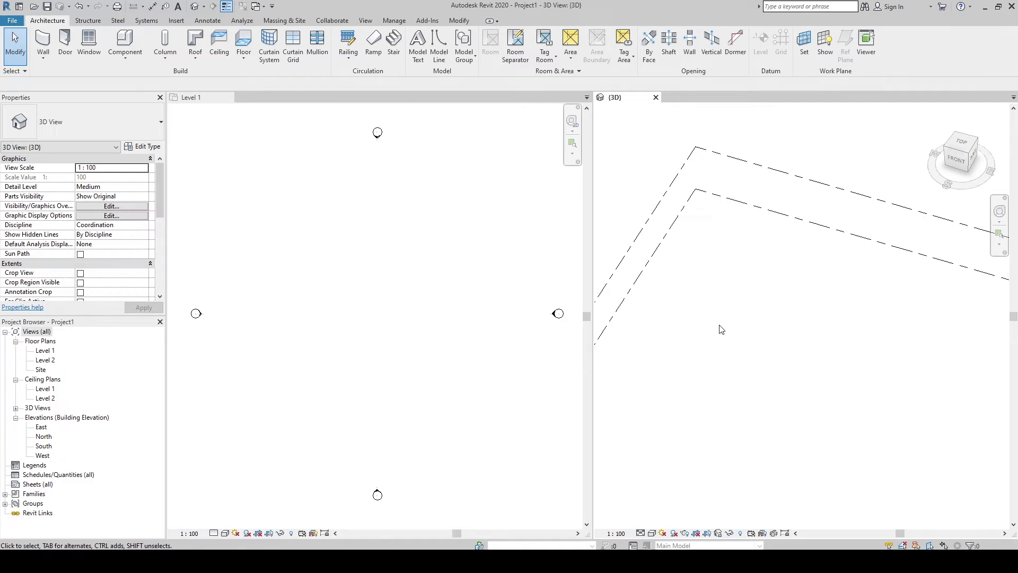
pyautogui.scroll(2, 727, 334)
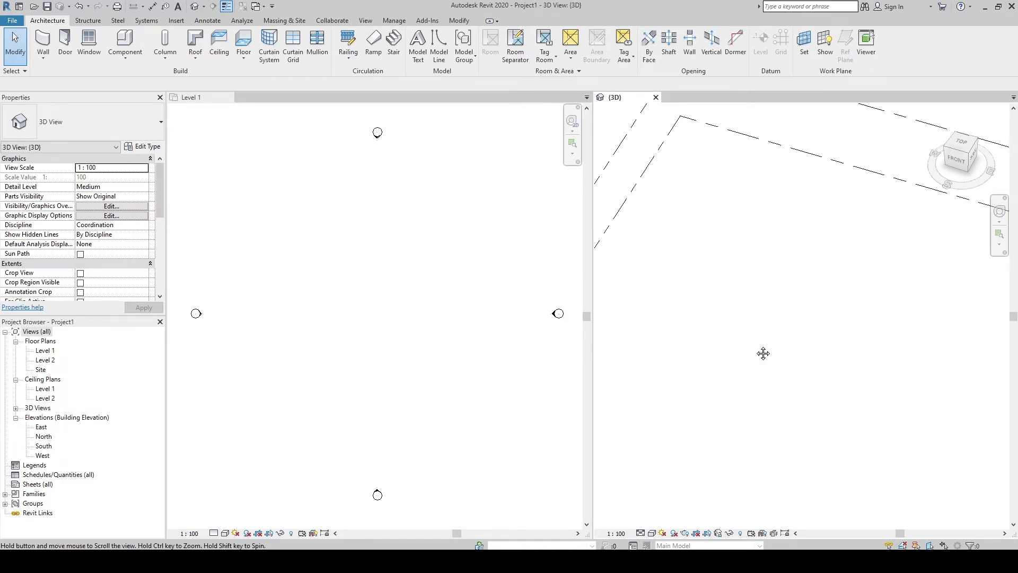
pyautogui.click(480, 327)
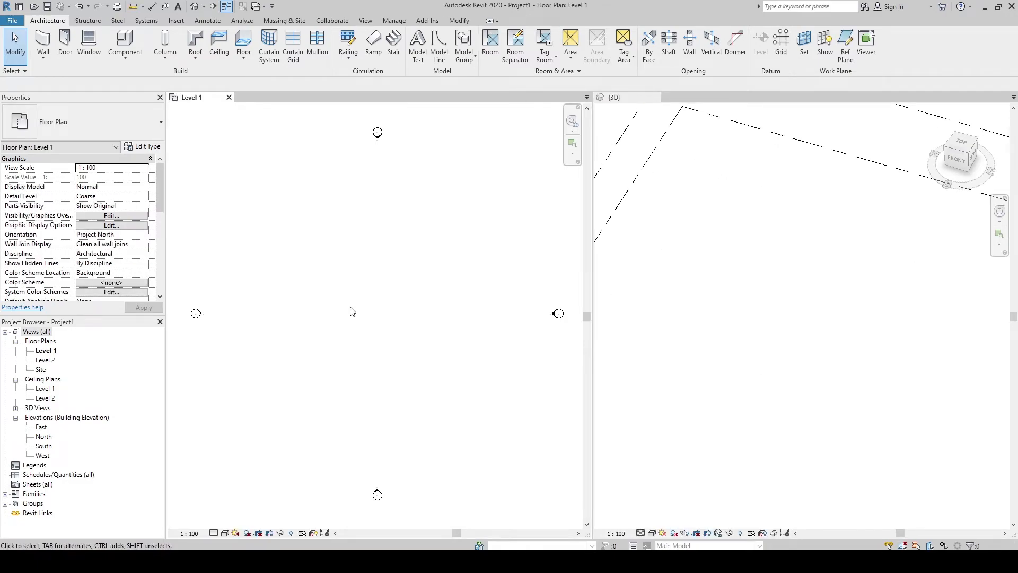
# Step: Draw a rectangle of Generic - 200mm walls in the Level 1 plan, about 12800 mm wide with about 10300 mm clear depth
pyautogui.scroll(3, 346, 306)
pyautogui.moveTo(369, 303); pyautogui.dragTo(338, 311, button='middle')
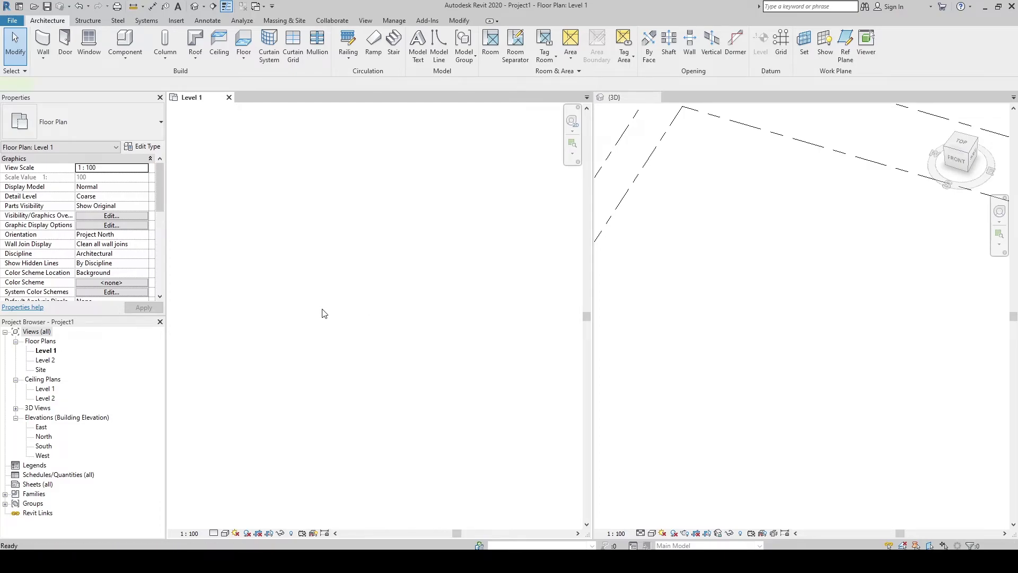
pyautogui.press('w')
pyautogui.press('a')
pyautogui.click(435, 35)
pyautogui.click(316, 253)
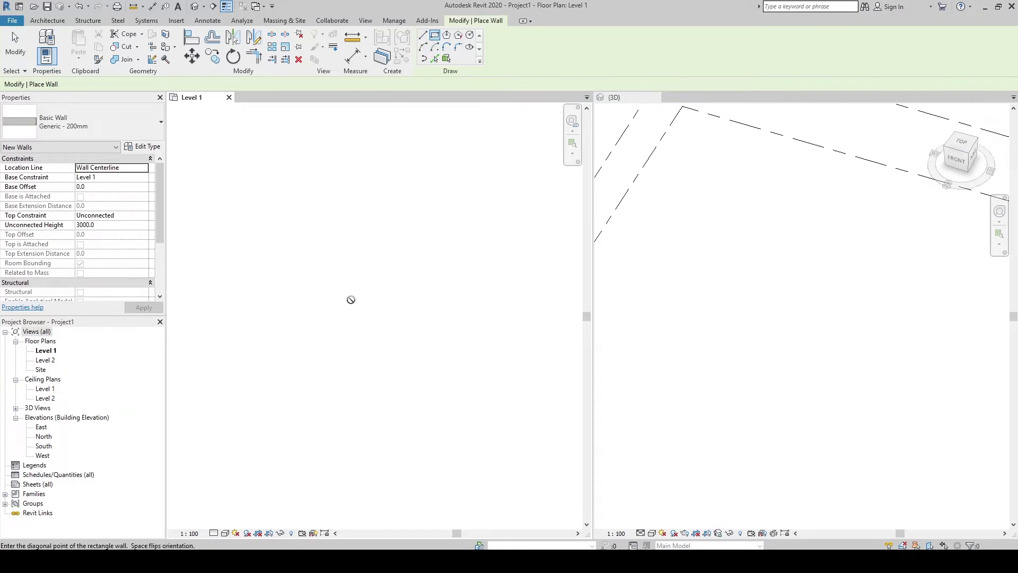
pyautogui.click(456, 367)
pyautogui.press('Escape')
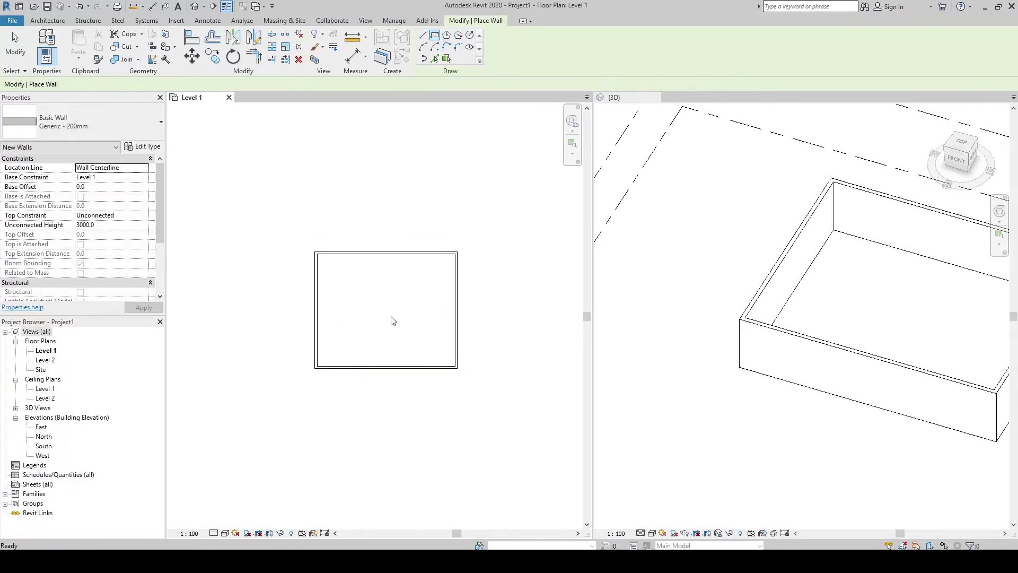
pyautogui.press('Escape')
# Step: Examine the rectangle's wall lines and the corner join between the left and upper walls in the floor plan
pyautogui.scroll(2, 334, 273)
pyautogui.moveTo(334, 272); pyautogui.dragTo(262, 243, button='middle')
pyautogui.scroll(2, 293, 247)
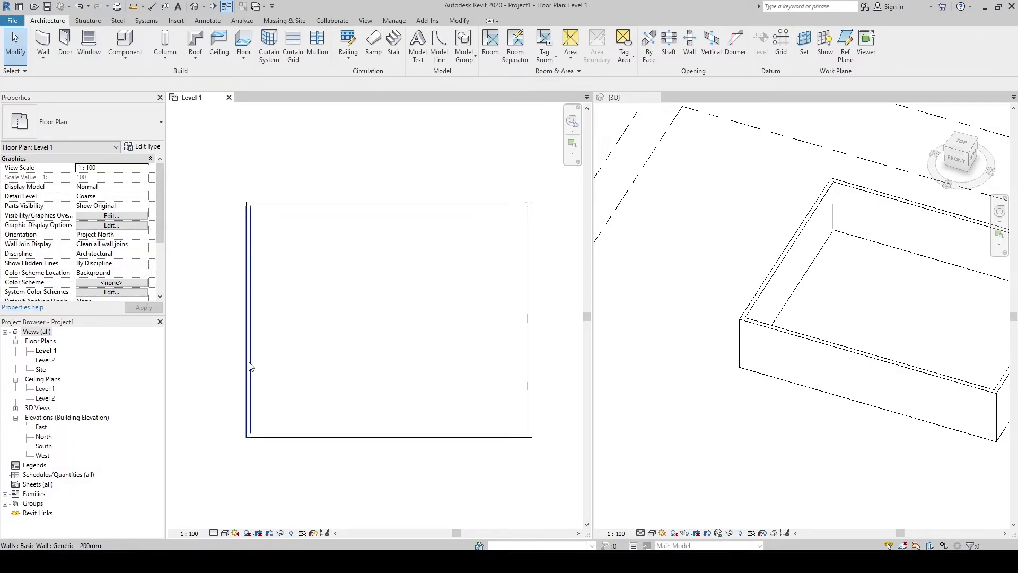
pyautogui.scroll(5, 250, 443)
pyautogui.scroll(-2, 246, 398)
pyautogui.moveTo(254, 403); pyautogui.dragTo(271, 493, button='middle')
pyautogui.moveTo(264, 135); pyautogui.dragTo(255, 279, button='middle')
pyautogui.scroll(1, 253, 278)
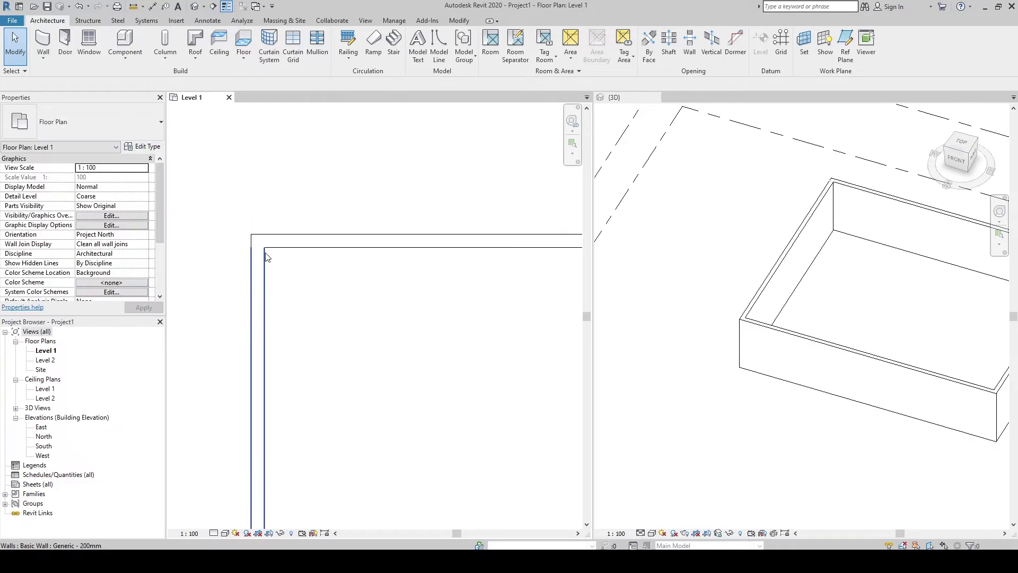
pyautogui.scroll(-4, 326, 289)
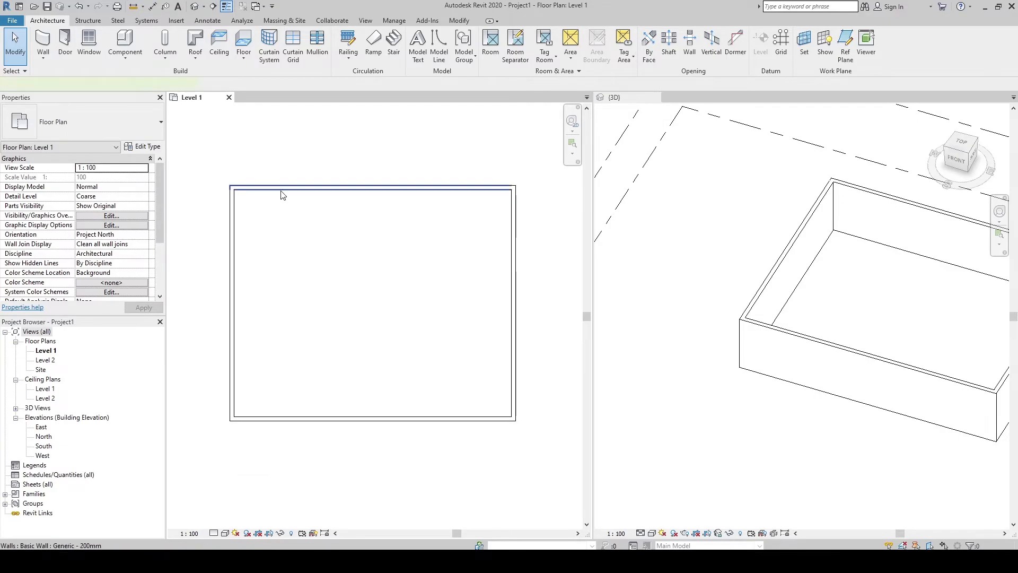
# Step: Move the upper wall down in the plan to leave a clear depth of about 5600 mm, keeping the enclosure closed
pyautogui.click(306, 188)
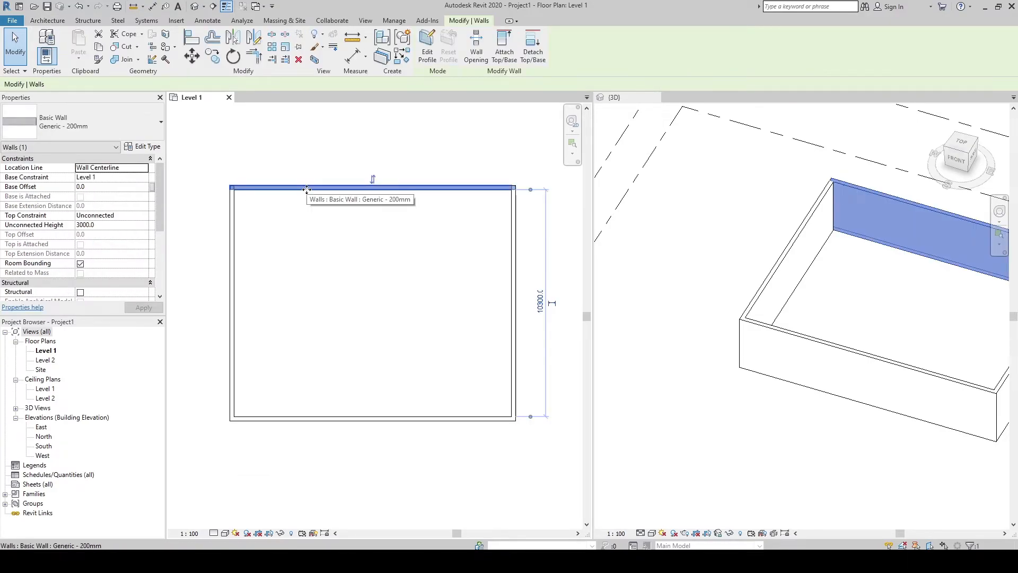
pyautogui.moveTo(307, 205); pyautogui.dragTo(306, 292)
pyautogui.click(291, 341)
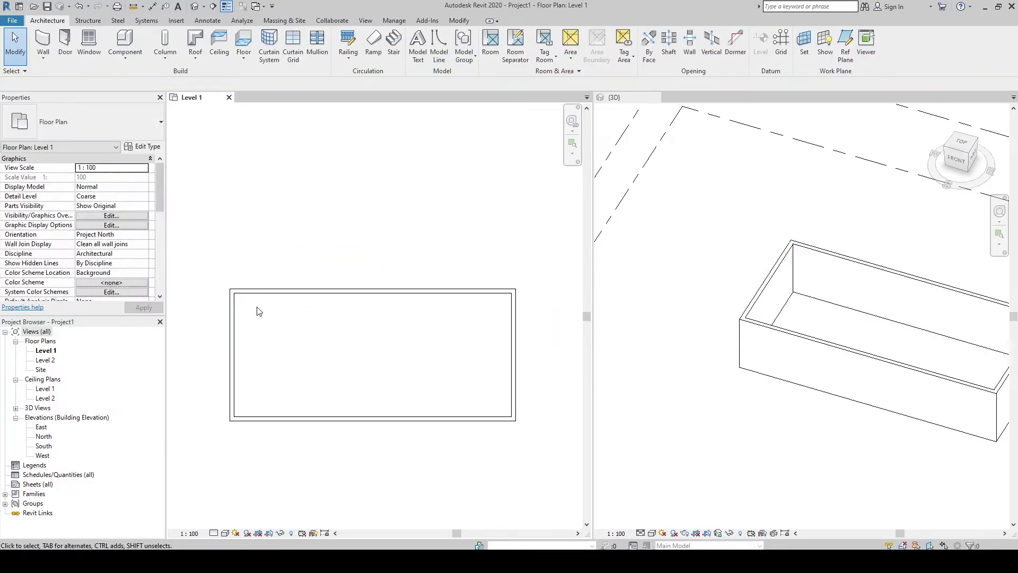
pyautogui.moveTo(613, 276); pyautogui.dragTo(591, 287, button='middle')
pyautogui.click(503, 266)
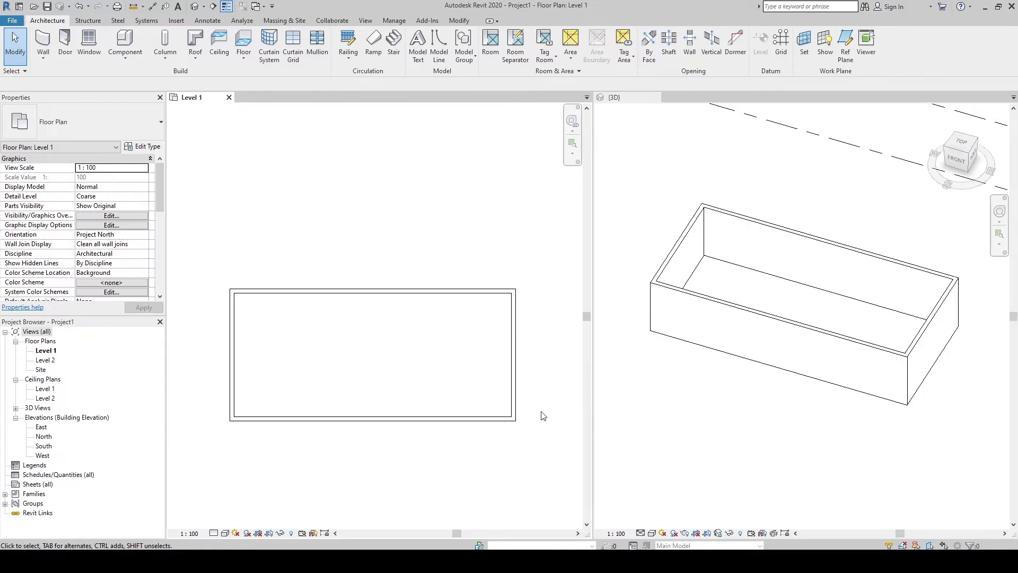
# Step: Alternate the active view between the 3D view and the Level 1 floor plan, ending on the floor plan
pyautogui.click(663, 208)
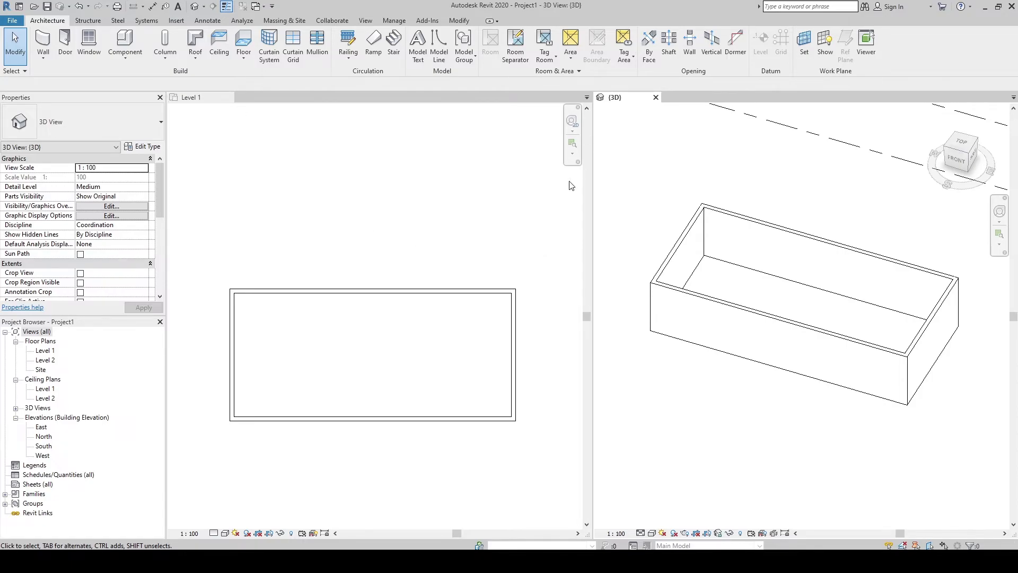
pyautogui.click(531, 212)
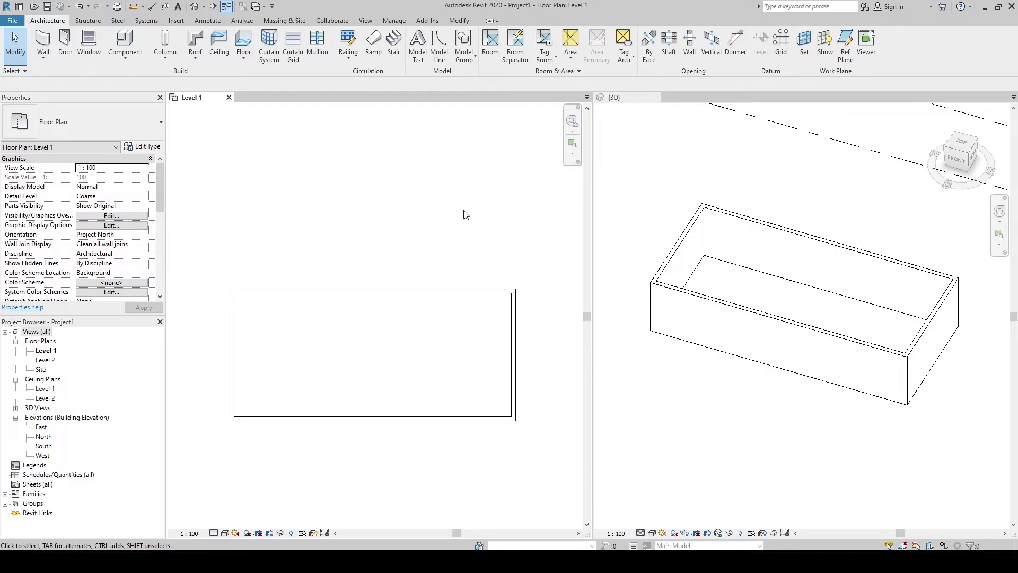
pyautogui.click(649, 186)
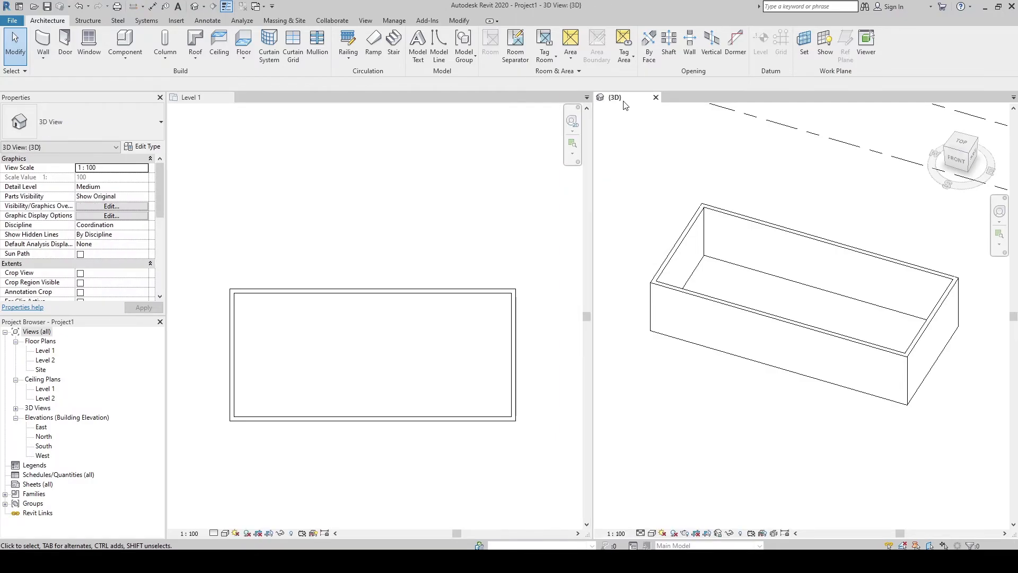
pyautogui.click(514, 274)
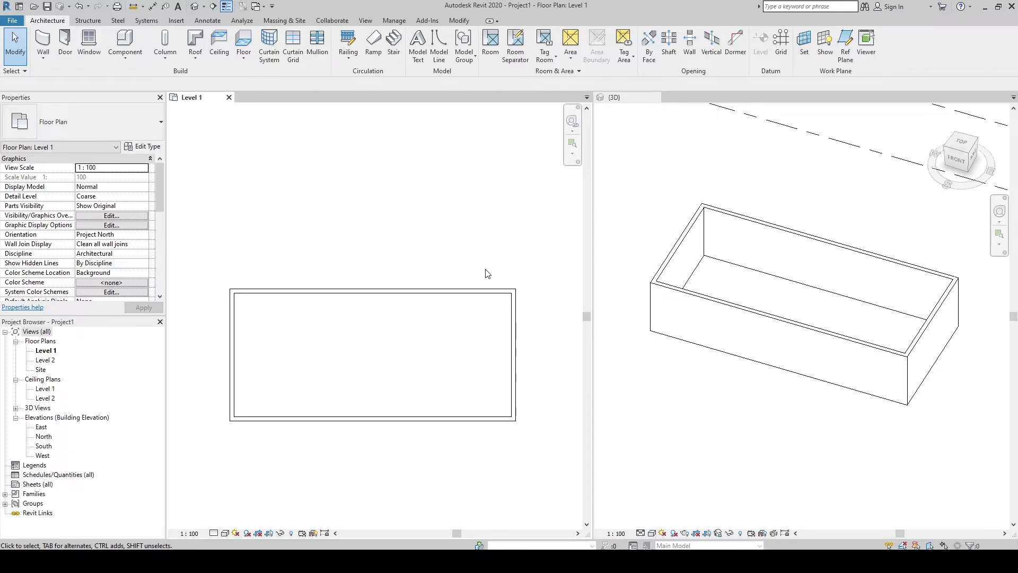
# Step: Place an M_Single-Flush 0915 x 2134mm door in the lower wall, swinging inward and about 1040 mm from the left wall
pyautogui.moveTo(329, 400); pyautogui.dragTo(317, 353, button='middle')
pyautogui.scroll(1, 284, 421)
pyautogui.scroll(1, 318, 353)
pyautogui.moveTo(260, 365); pyautogui.dragTo(323, 338, button='middle')
pyautogui.scroll(1, 324, 337)
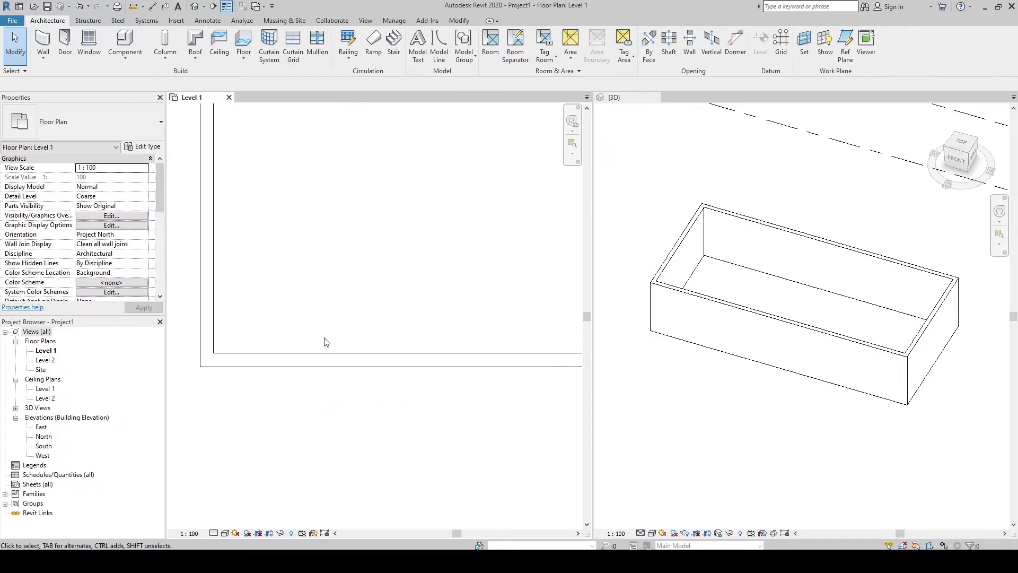
pyautogui.press('d')
pyautogui.press('r')
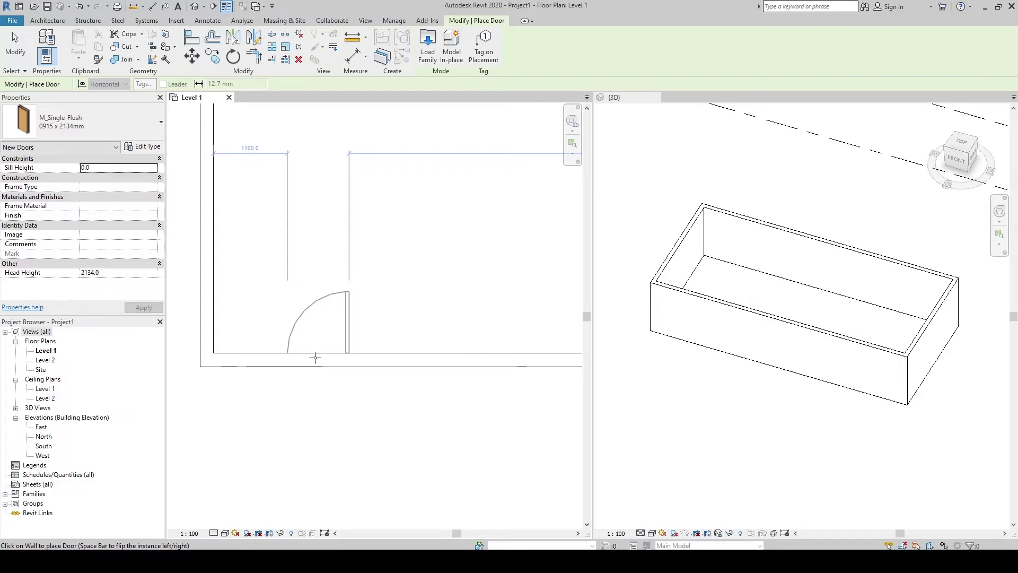
pyautogui.click(315, 358)
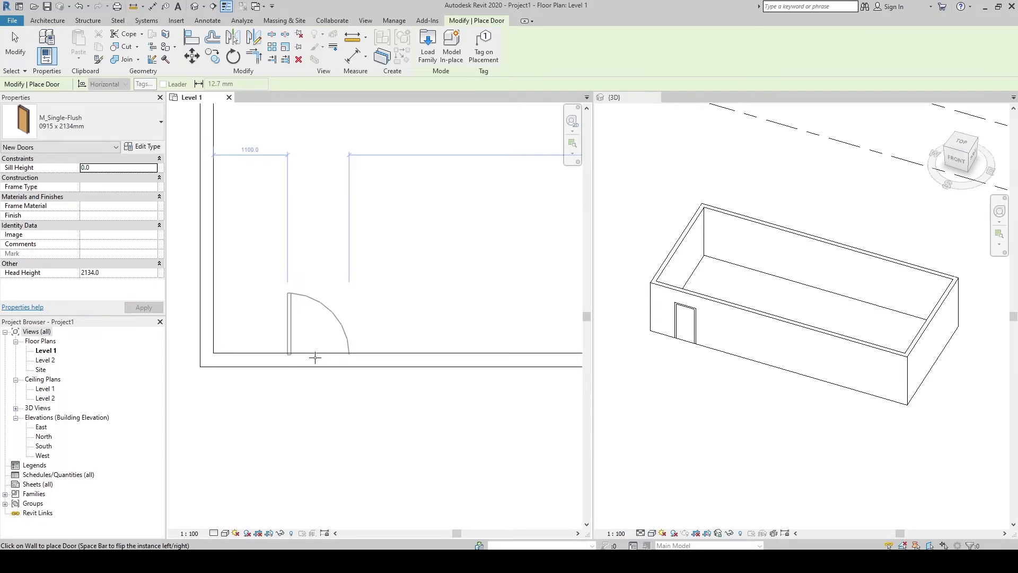
pyautogui.scroll(2, 315, 357)
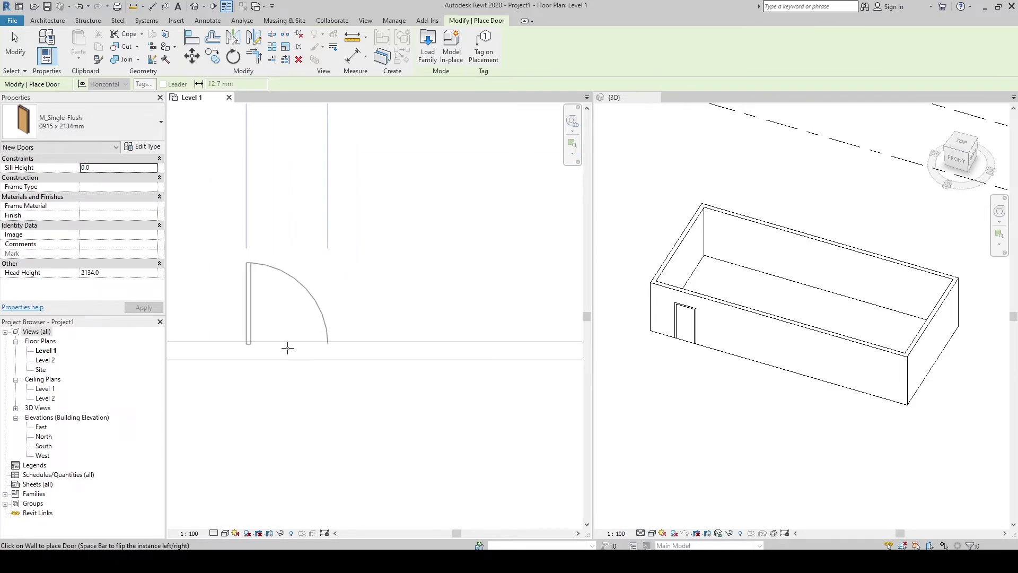
pyautogui.click(287, 348)
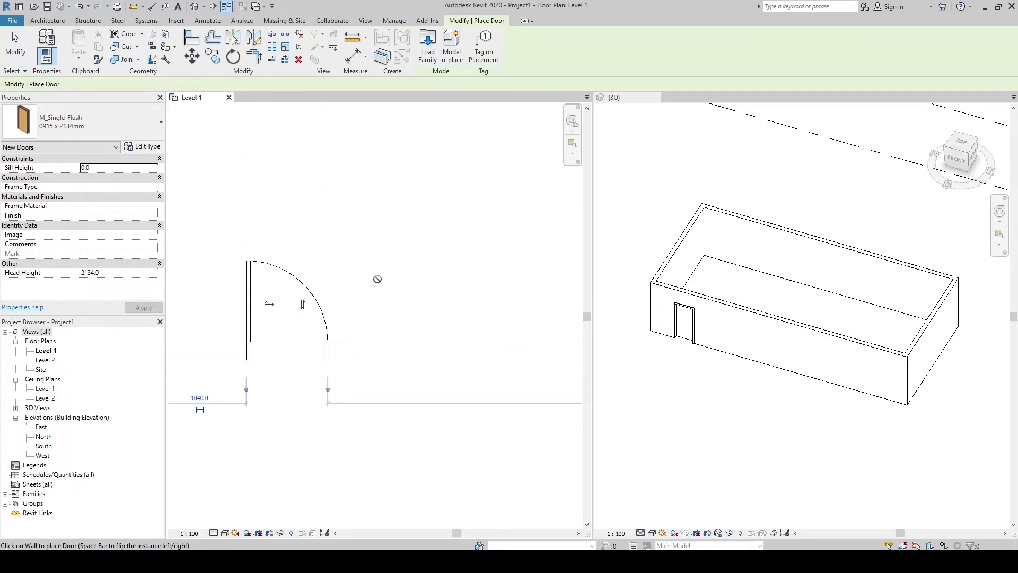
pyautogui.press('Escape')
pyautogui.press('Escape')
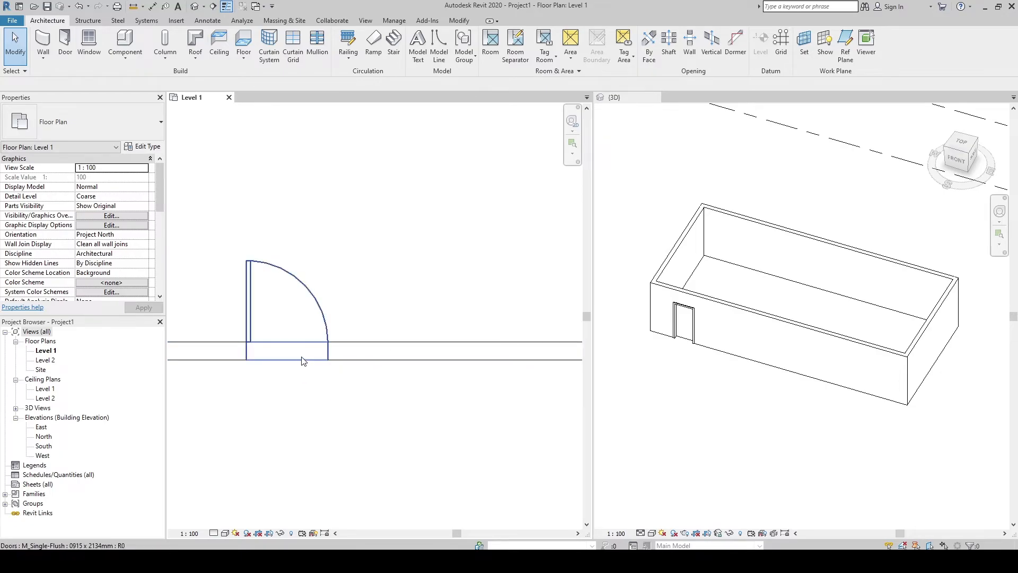
# Step: Move the door along the lower wall to about 2925 mm from the left wall and compare it in the 3D view
pyautogui.click(698, 381)
pyautogui.scroll(2, 684, 351)
pyautogui.scroll(1, 684, 351)
pyautogui.scroll(1, 685, 348)
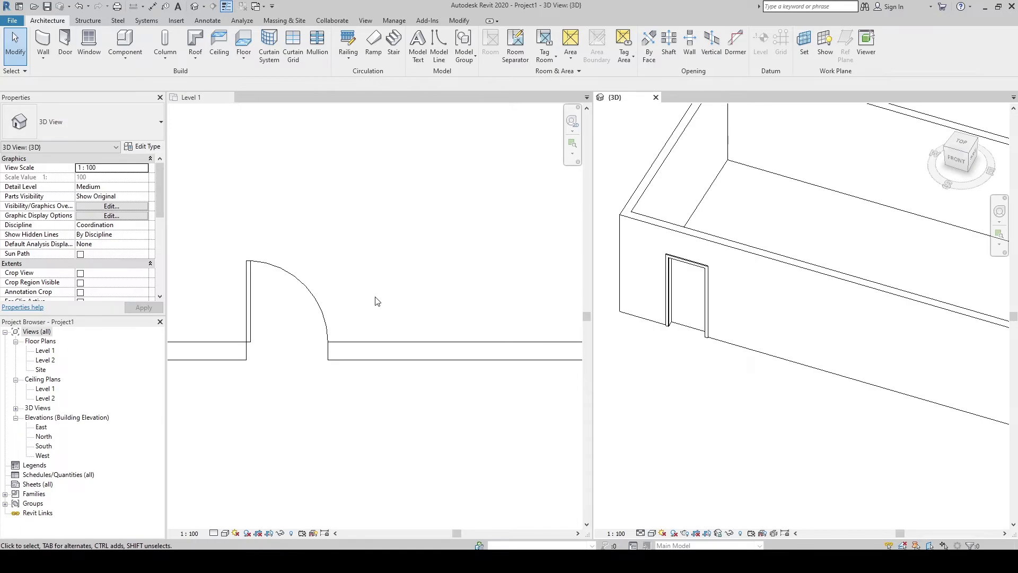
pyautogui.click(332, 293)
pyautogui.click(253, 296)
pyautogui.moveTo(253, 296); pyautogui.dragTo(418, 288)
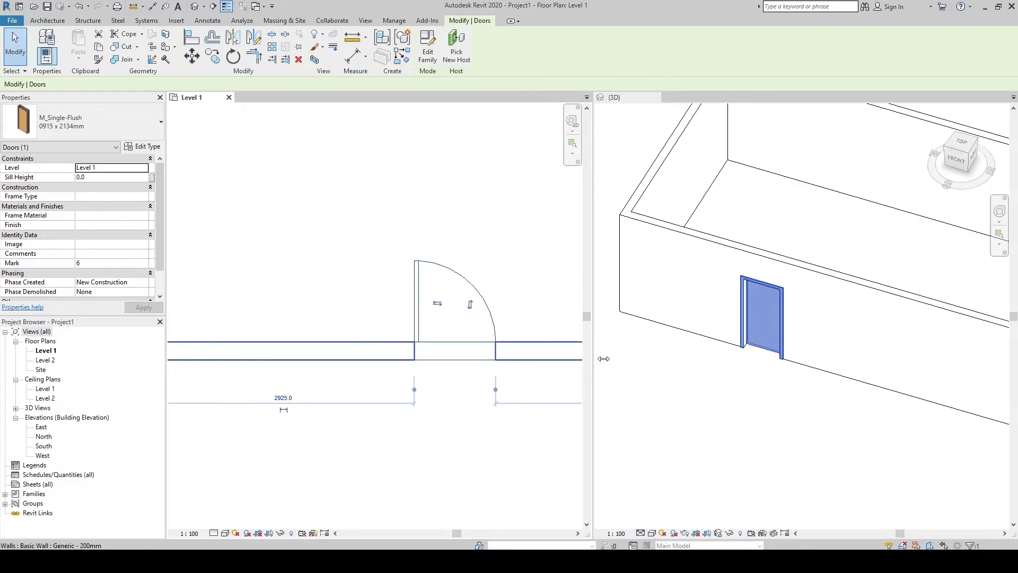
pyautogui.click(758, 394)
pyautogui.click(758, 394)
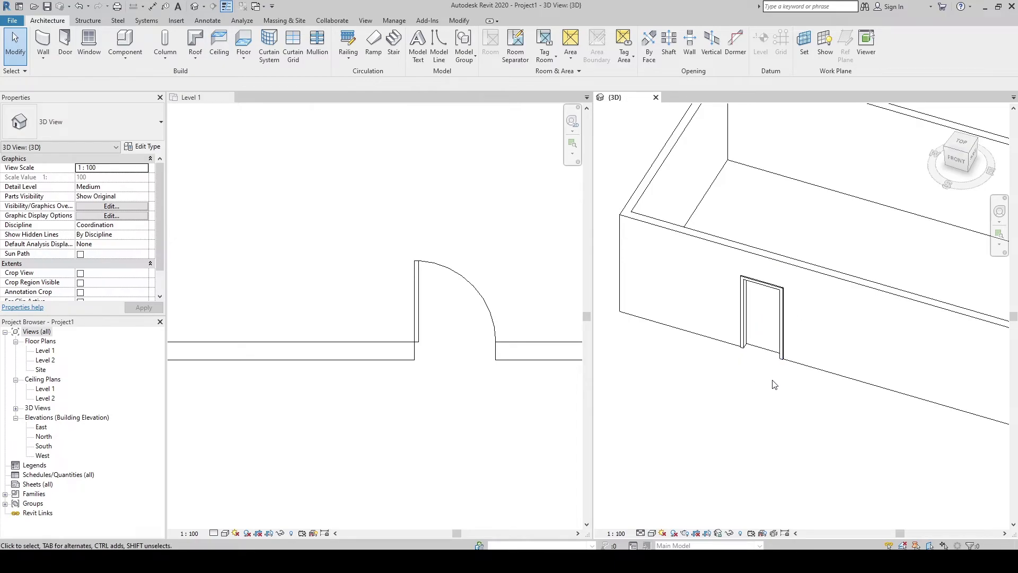
# Step: Draw a horizontal interior wall about 2700 mm long from the left wall, about 3600 mm above the lower wall
pyautogui.moveTo(477, 260); pyautogui.dragTo(441, 368, button='middle')
pyautogui.press('w')
pyautogui.press('a')
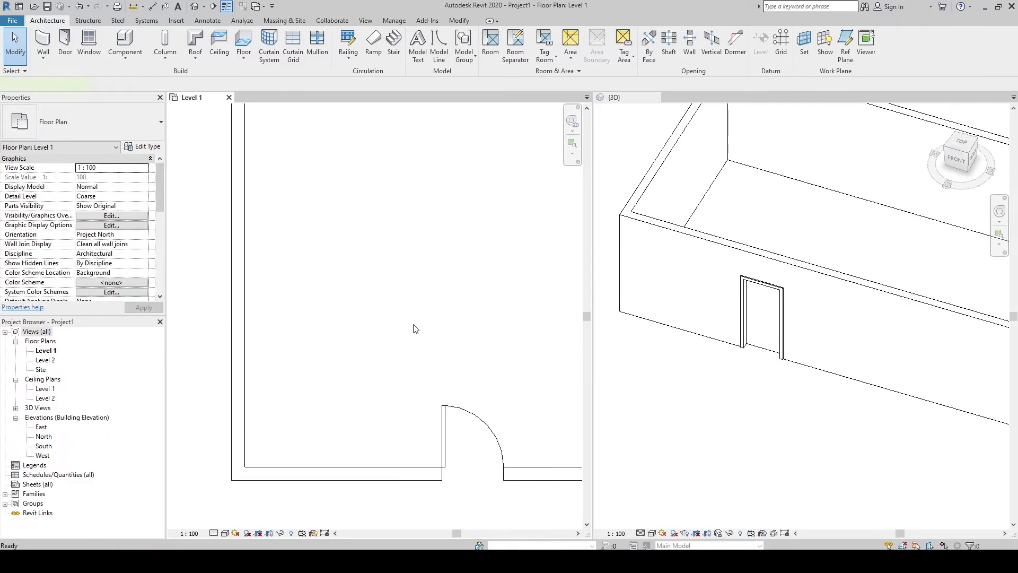
pyautogui.click(244, 217)
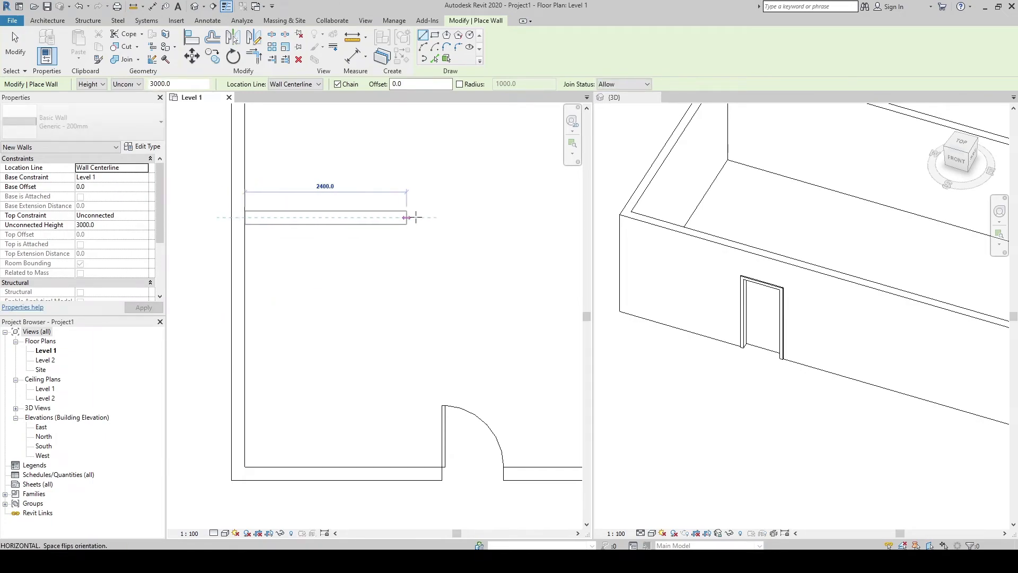
pyautogui.click(419, 217)
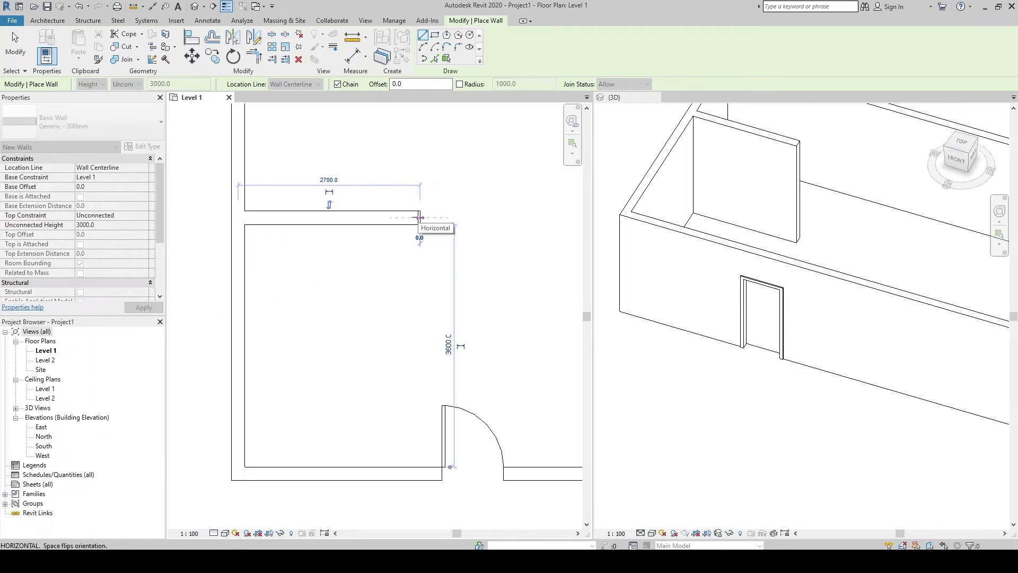
pyautogui.press('Escape')
pyautogui.press('Escape')
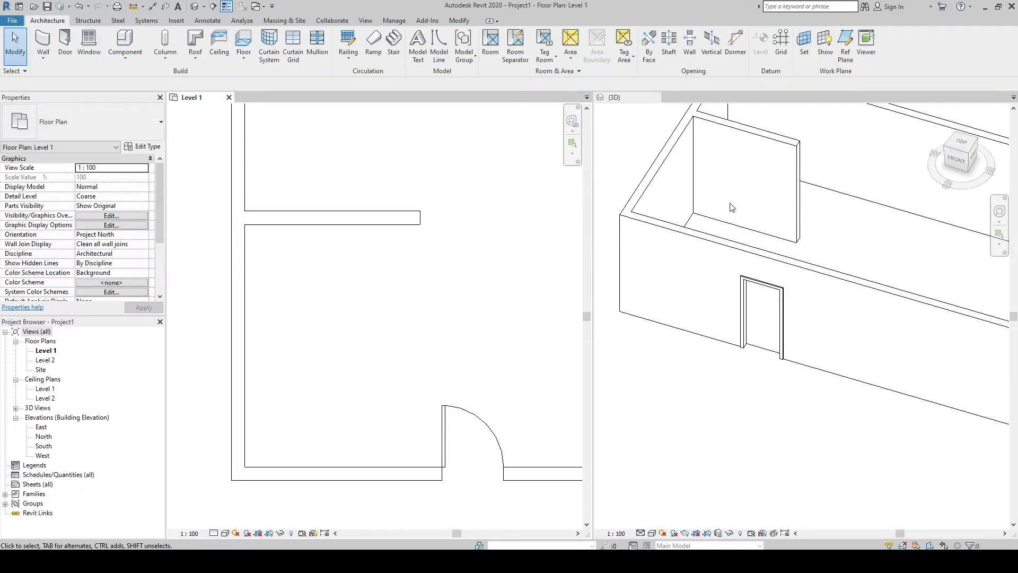
# Step: Examine how the interior wall joins the left exterior wall in the floor plan
pyautogui.scroll(1, 256, 211)
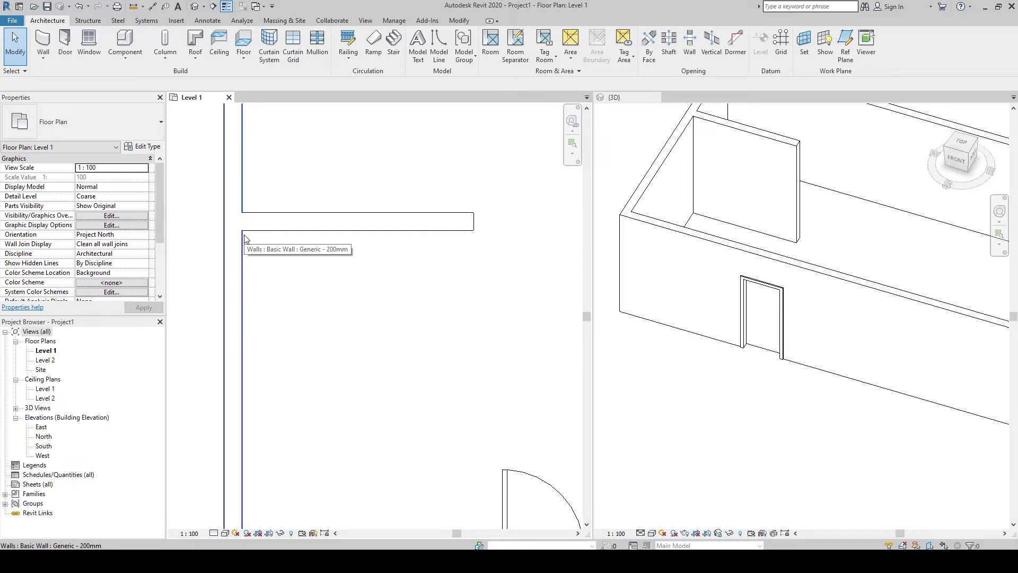
pyautogui.scroll(-2, 276, 269)
pyautogui.scroll(-1, 328, 320)
pyautogui.moveTo(330, 322); pyautogui.dragTo(324, 292, button='middle')
pyautogui.scroll(-1, 342, 298)
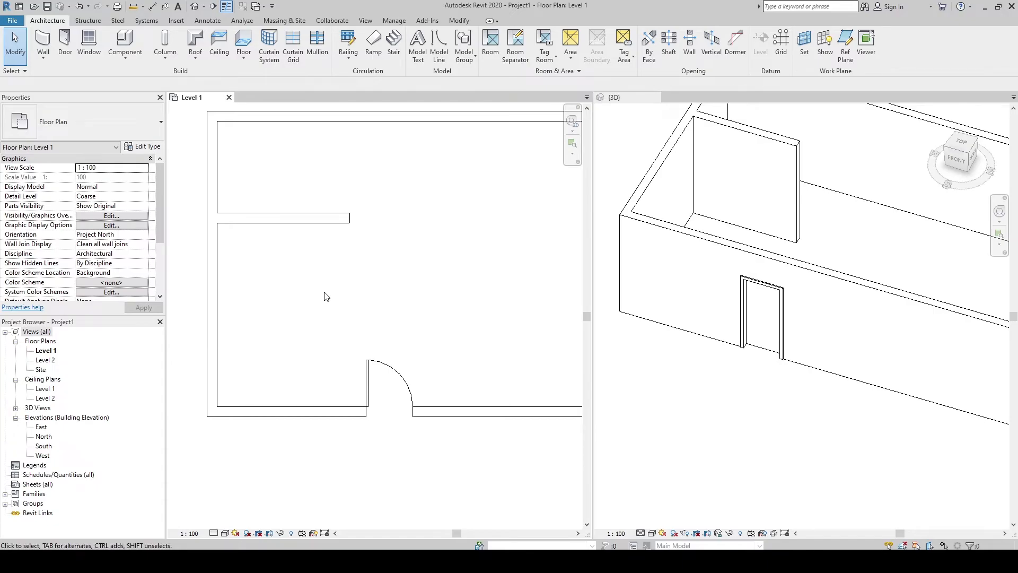
pyautogui.scroll(-1, 326, 296)
pyautogui.moveTo(324, 295); pyautogui.dragTo(308, 285, button='middle')
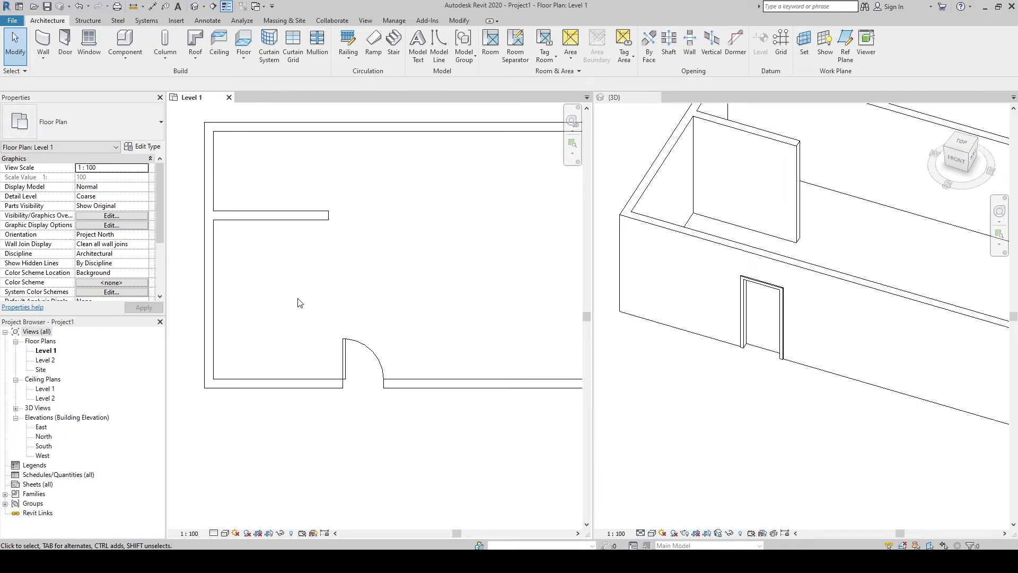
# Step: Inspect the length, area and volume in the lower wall's properties
pyautogui.click(286, 383)
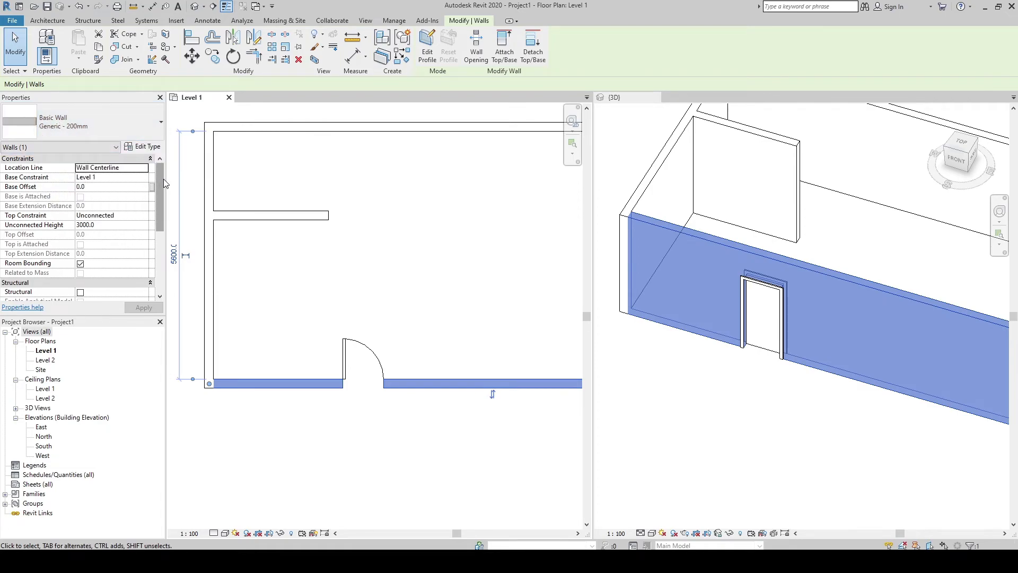
pyautogui.moveTo(162, 177); pyautogui.dragTo(161, 224)
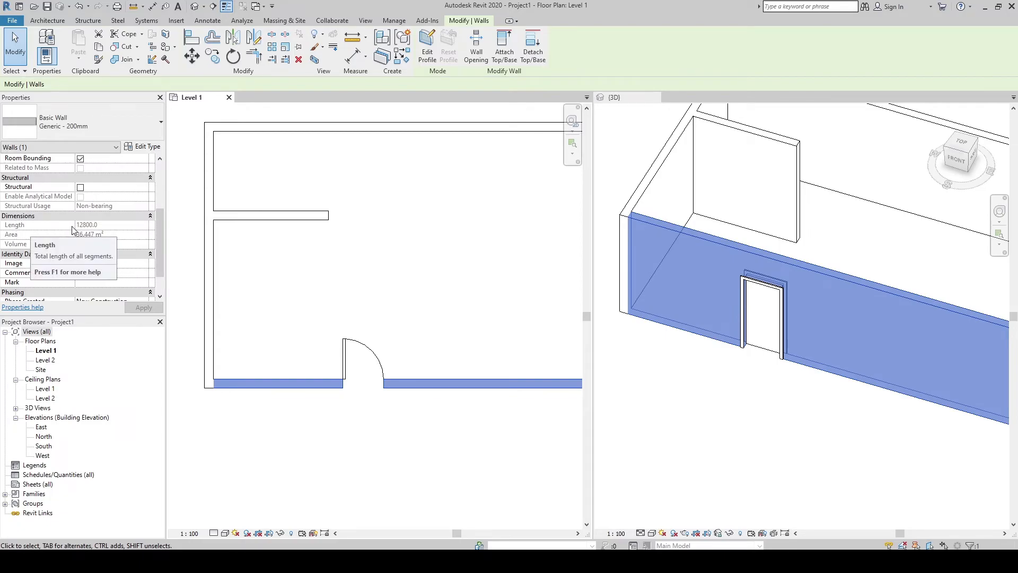
pyautogui.scroll(-4, 316, 290)
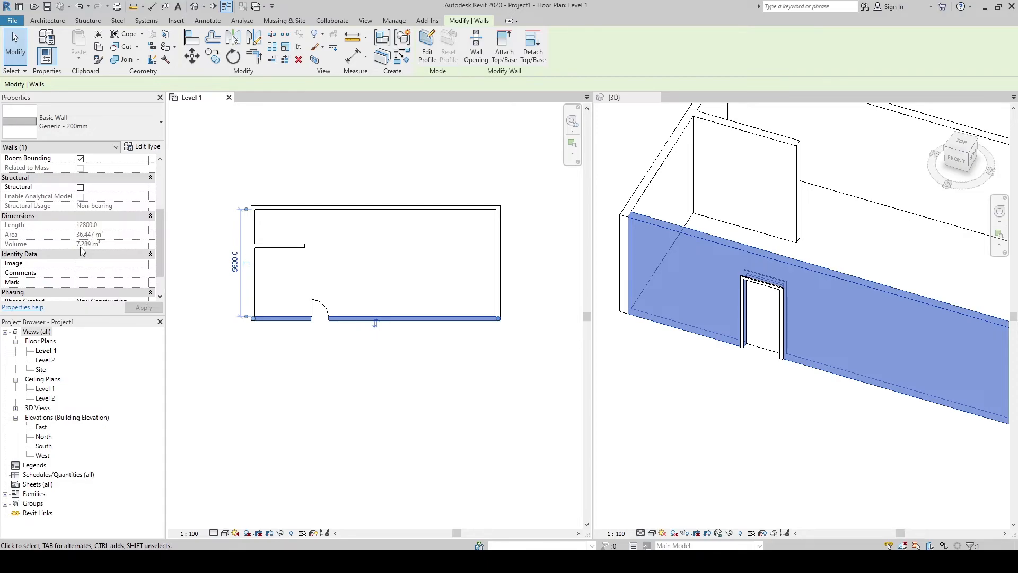
pyautogui.press('Escape')
# Step: Delete the door from the lower wall and inspect the wall's length, area and volume in its properties
pyautogui.click(319, 303)
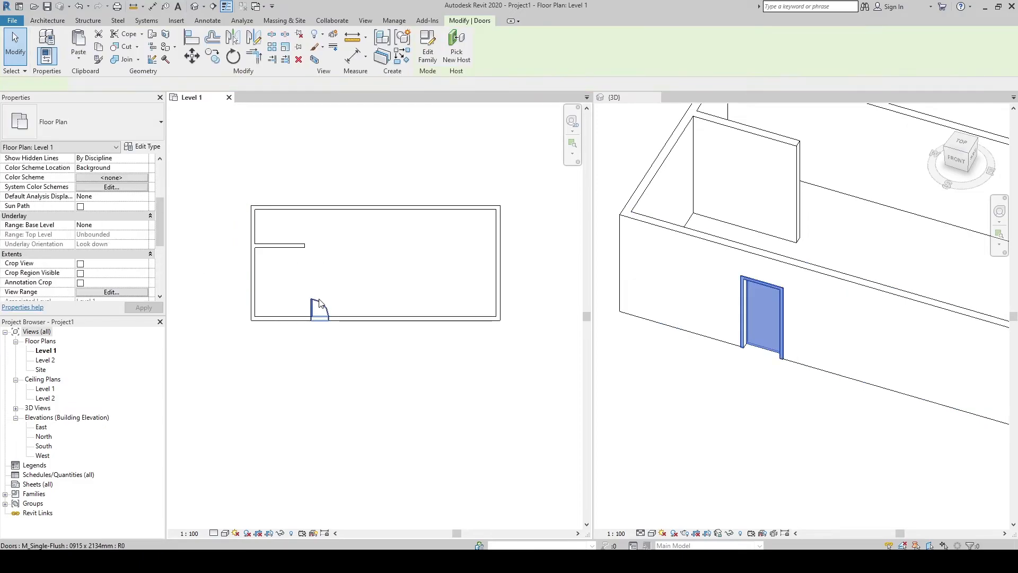
pyautogui.press('Escape')
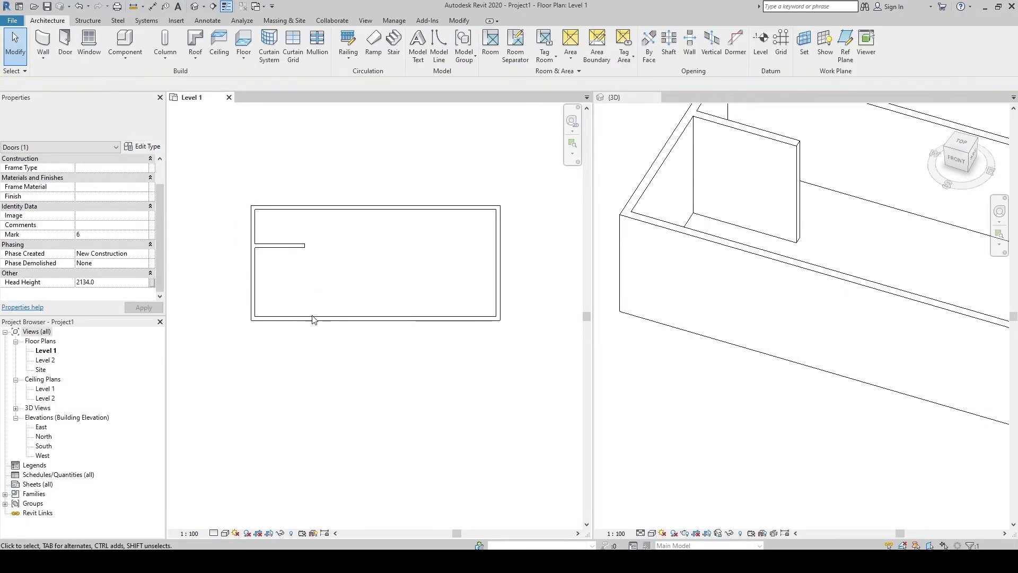
pyautogui.click(313, 319)
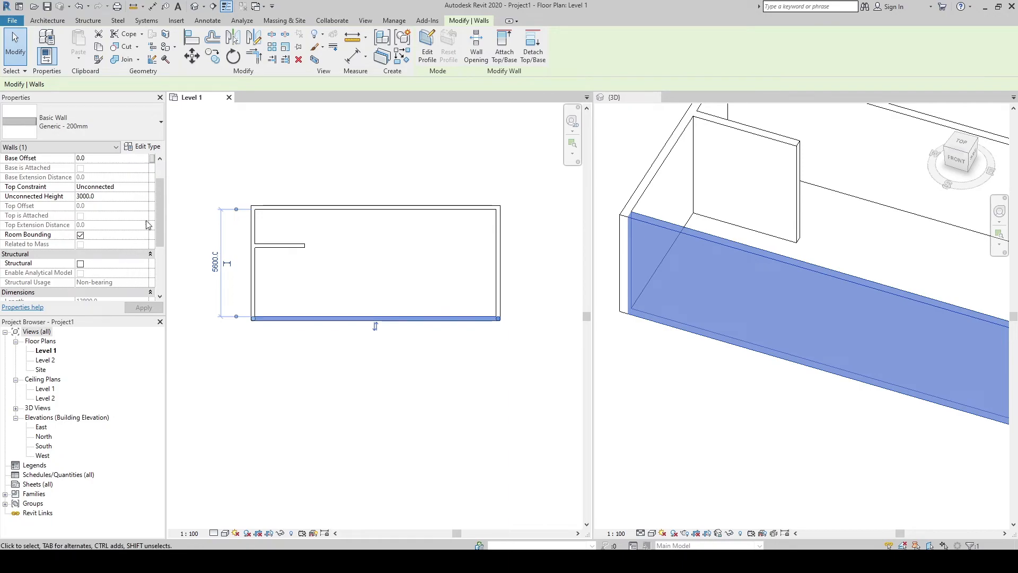
pyautogui.moveTo(157, 208); pyautogui.dragTo(157, 234)
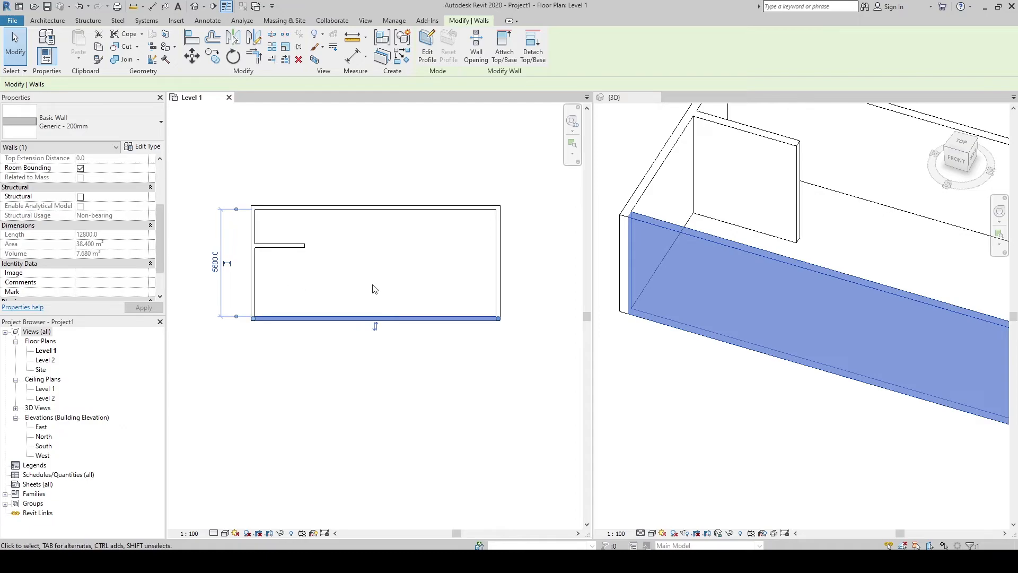
pyautogui.press('Escape')
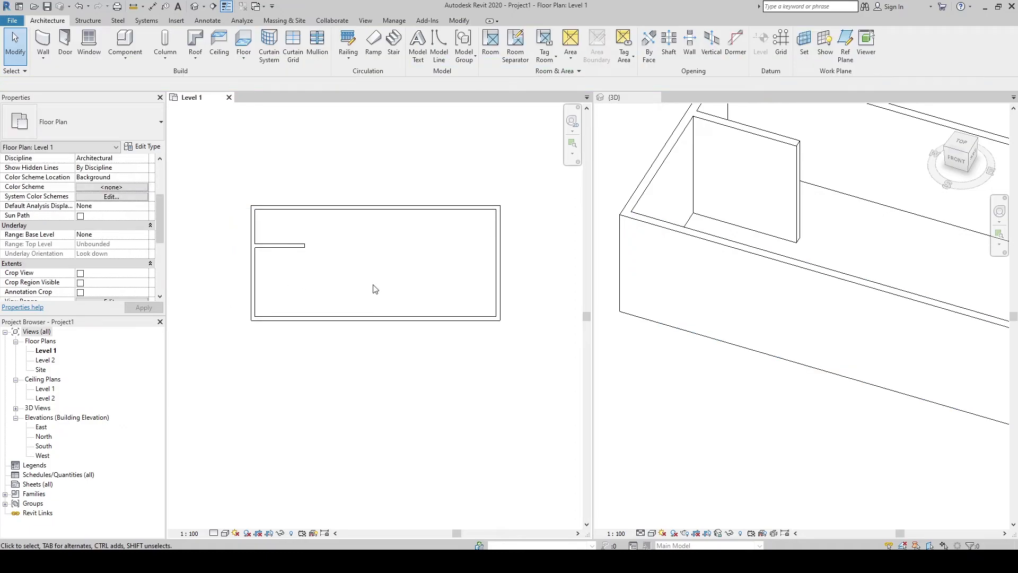
# Step: Place an M_Fixed 0406 x 0610mm window in the lower wall, about 1800 mm from the left wall
pyautogui.press('w')
pyautogui.press('n')
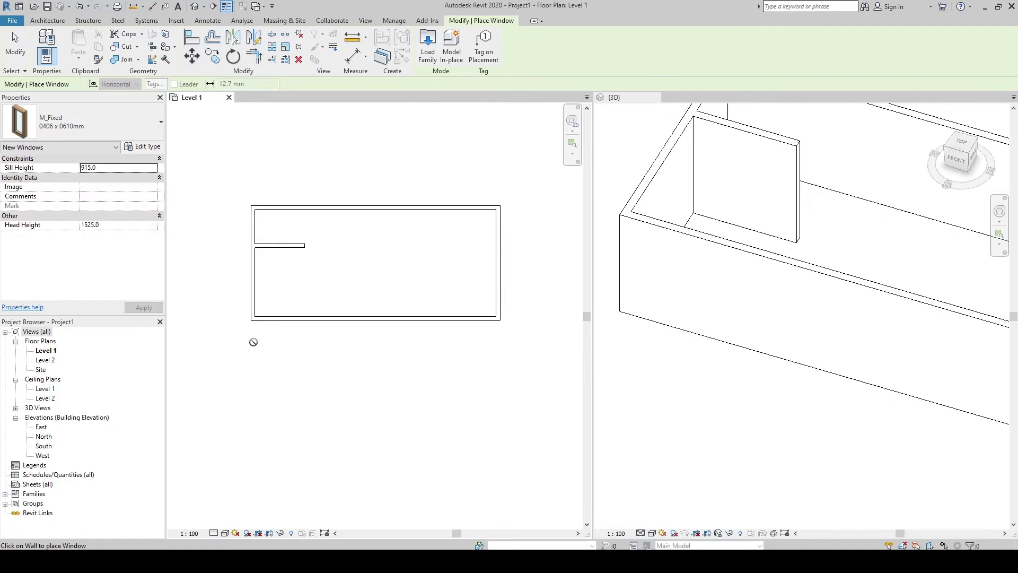
pyautogui.click(292, 318)
pyautogui.scroll(5, 291, 343)
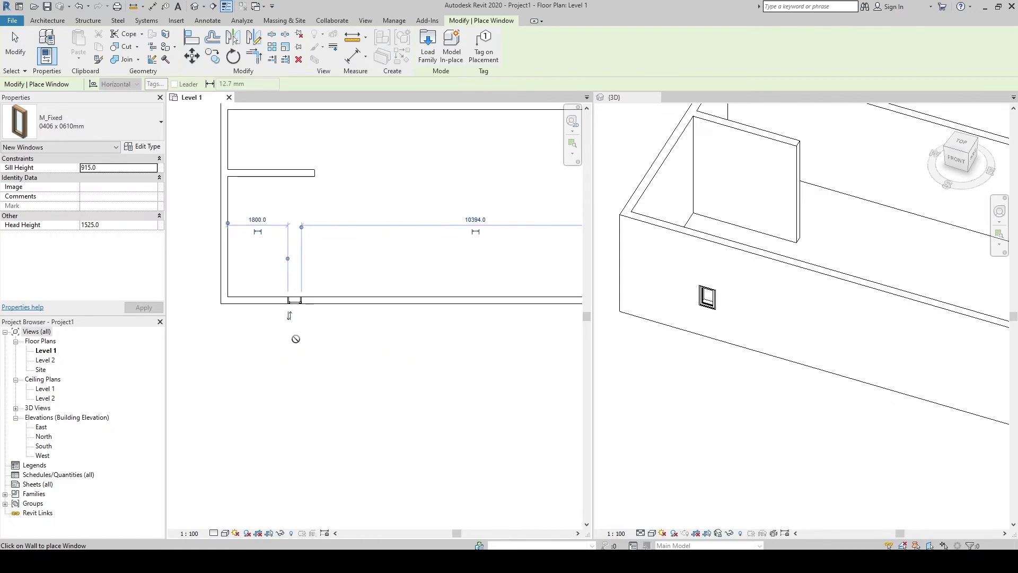
pyautogui.press('Escape')
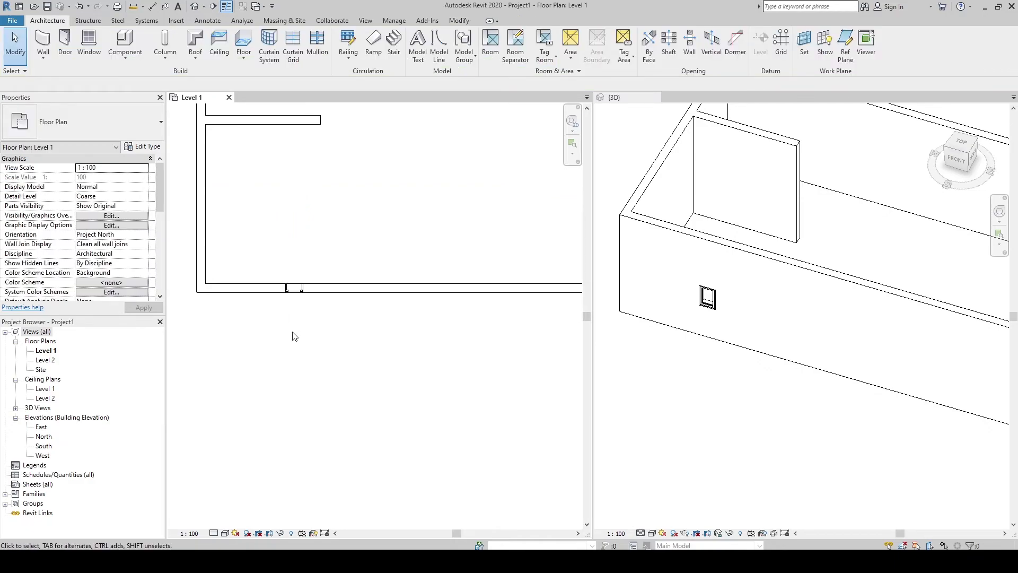
# Step: Set the window's distance from the left wall to 1000 mm
pyautogui.click(293, 296)
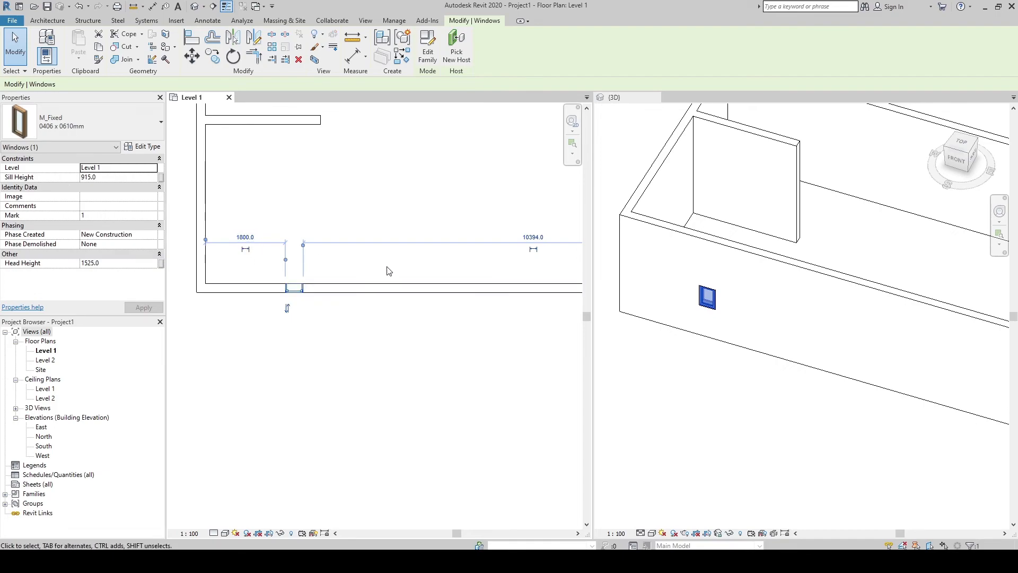
pyautogui.click(246, 240)
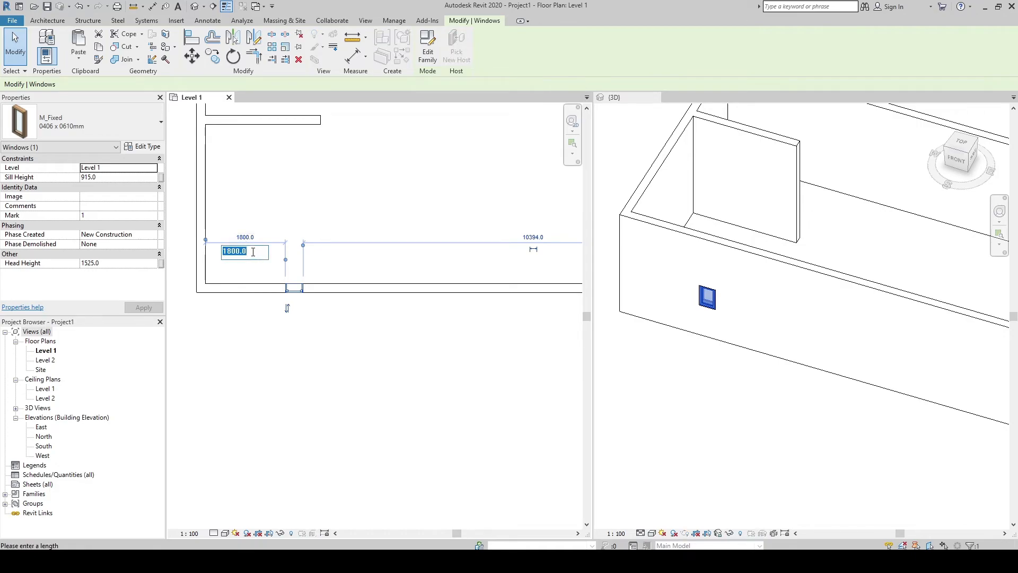
pyautogui.write('1000')
pyautogui.press('Return')
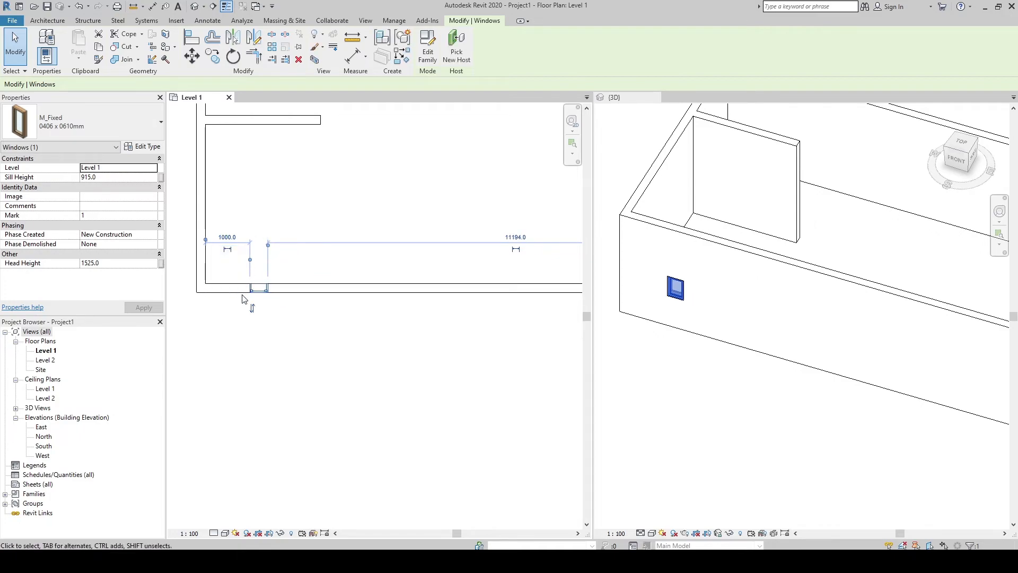
pyautogui.click(319, 345)
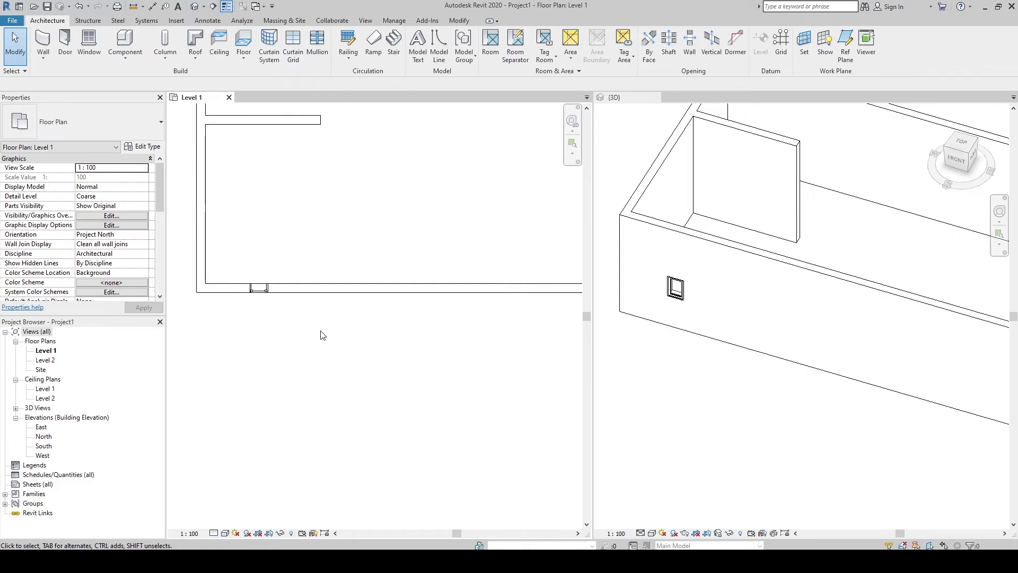
# Step: Delete all the walls and the window from the floor plan, and close the 3D view
pyautogui.press('z')
pyautogui.press('f')
pyautogui.moveTo(321, 266); pyautogui.dragTo(477, 373)
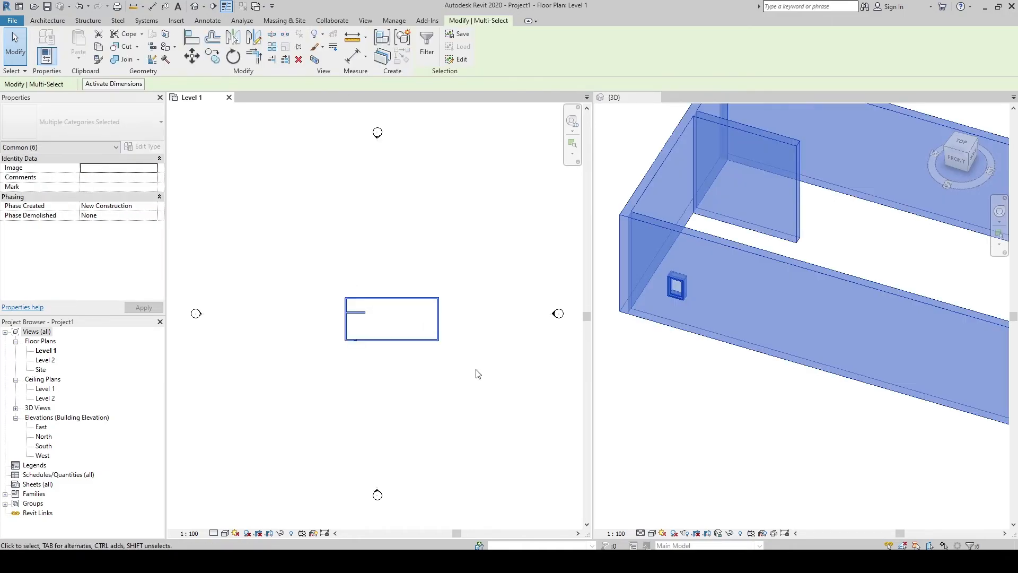
pyautogui.press('Delete')
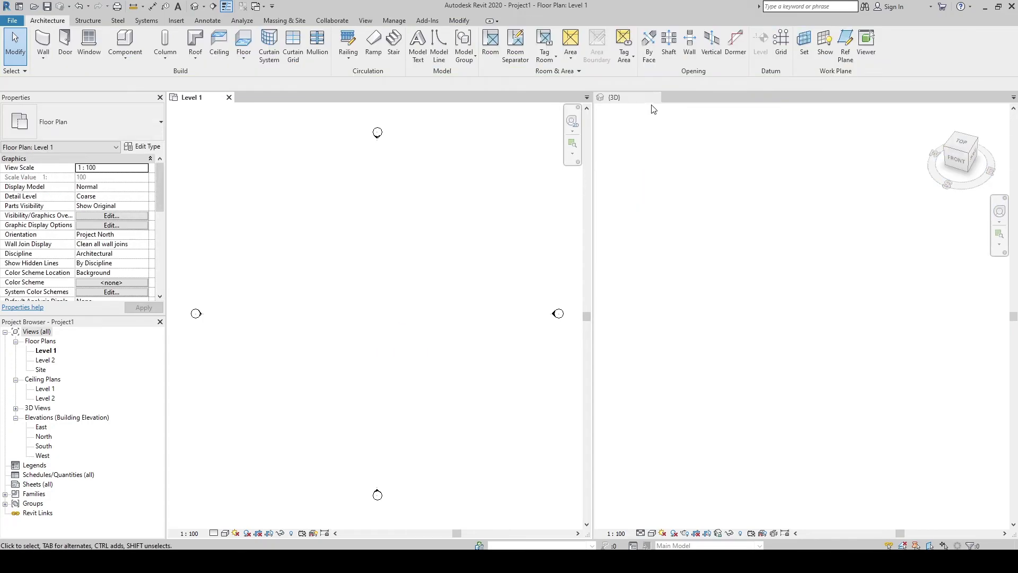
pyautogui.click(656, 97)
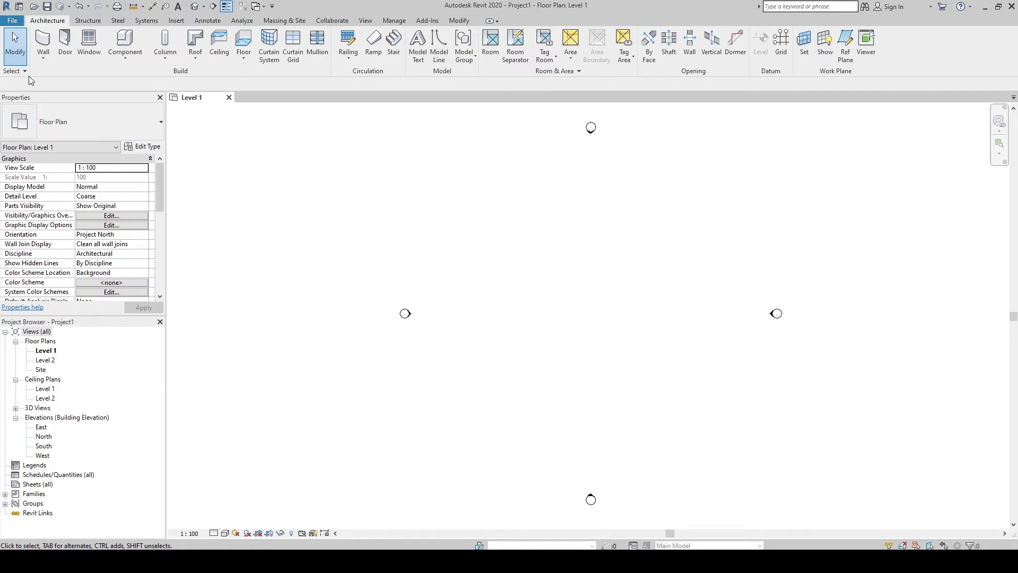
# Step: Examine the available structural, steel, building systems, massing and site, architectural, linking and import, and annotation tools
pyautogui.click(84, 22)
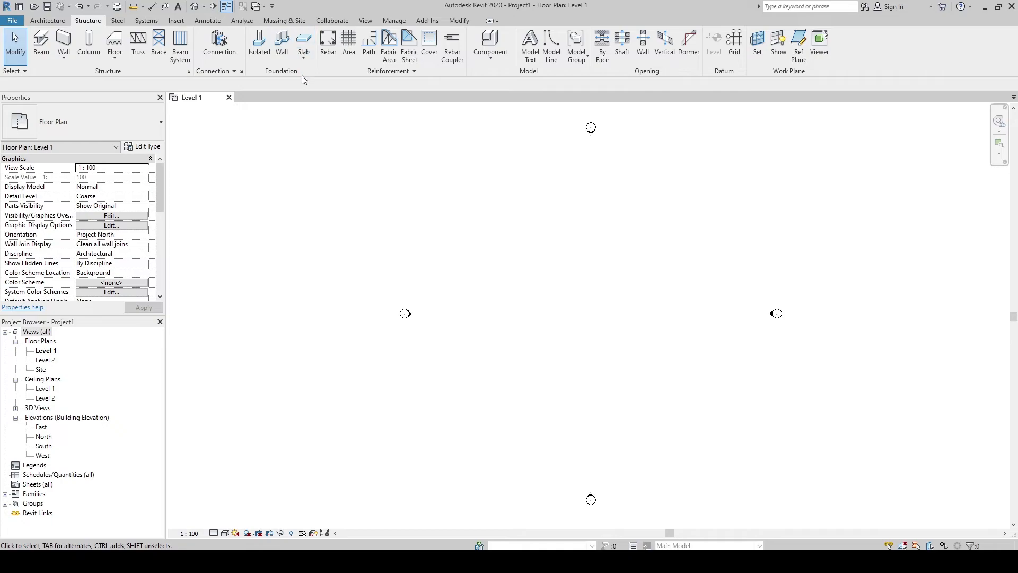
pyautogui.click(117, 21)
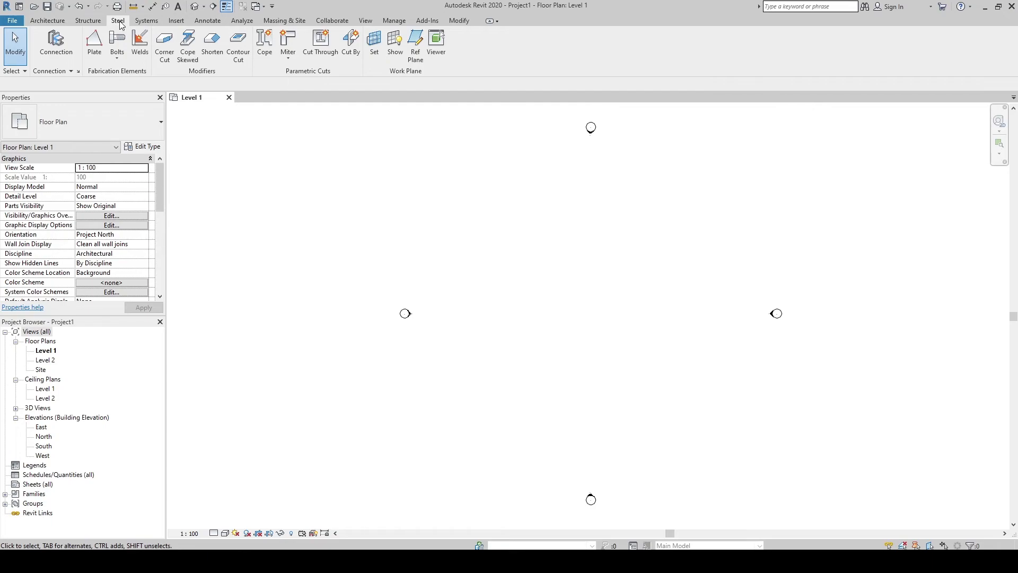
pyautogui.click(88, 21)
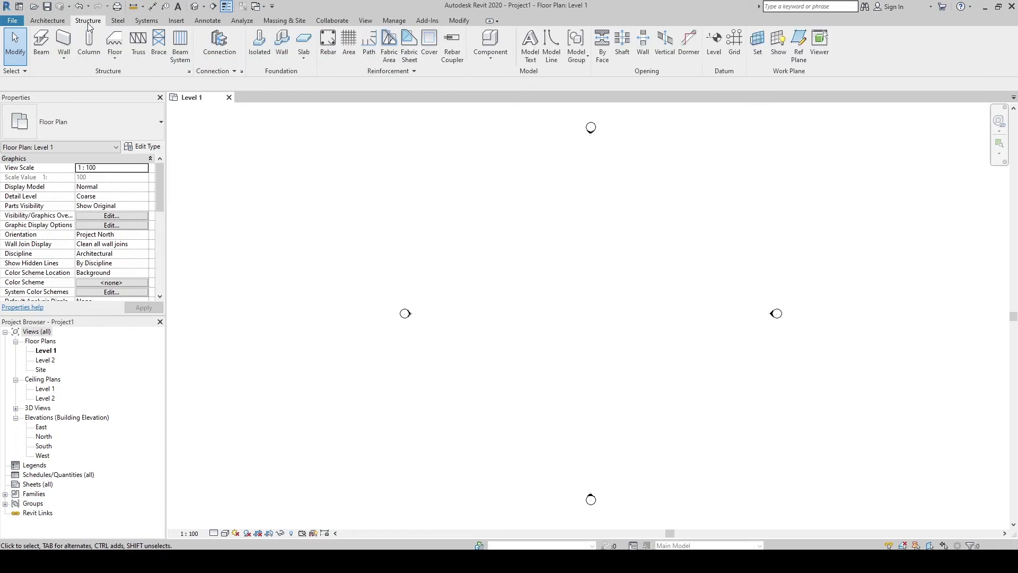
pyautogui.click(117, 22)
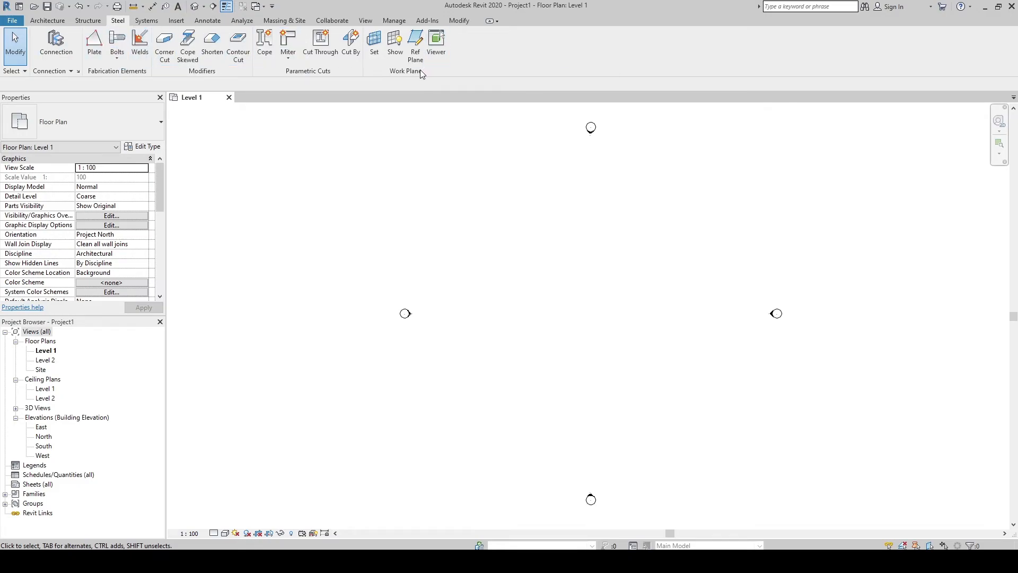
pyautogui.click(89, 21)
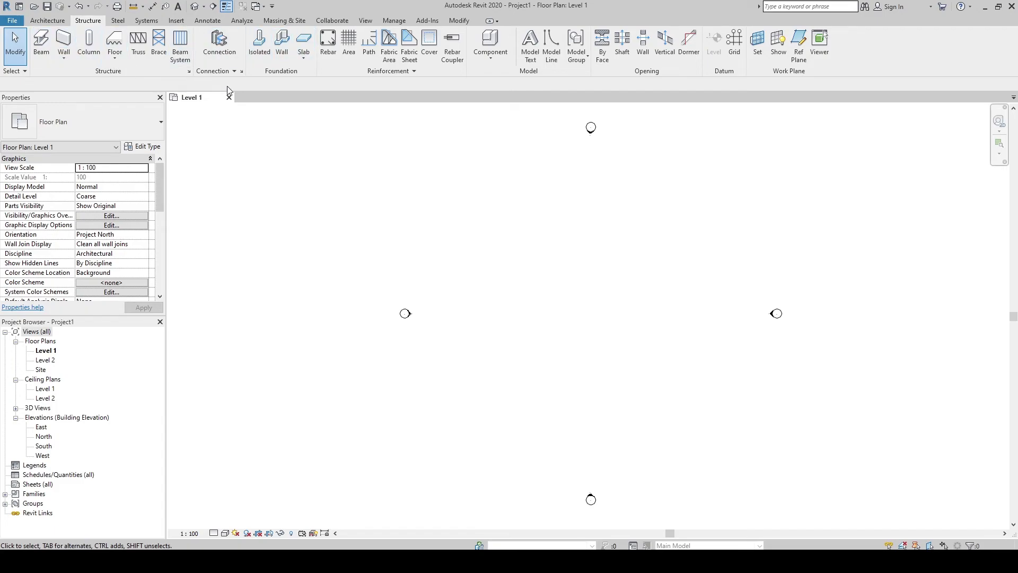
pyautogui.click(147, 21)
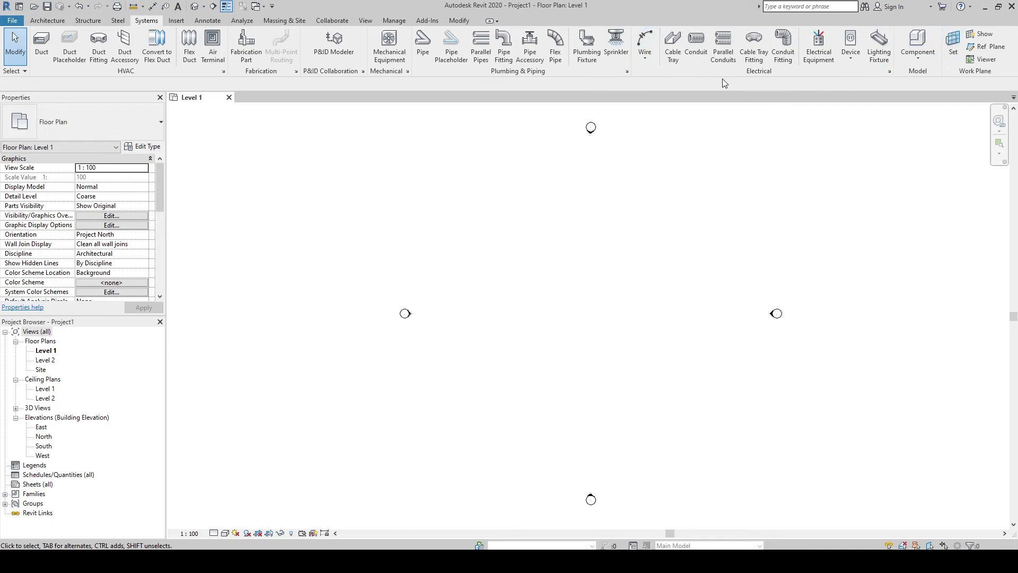
pyautogui.click(285, 21)
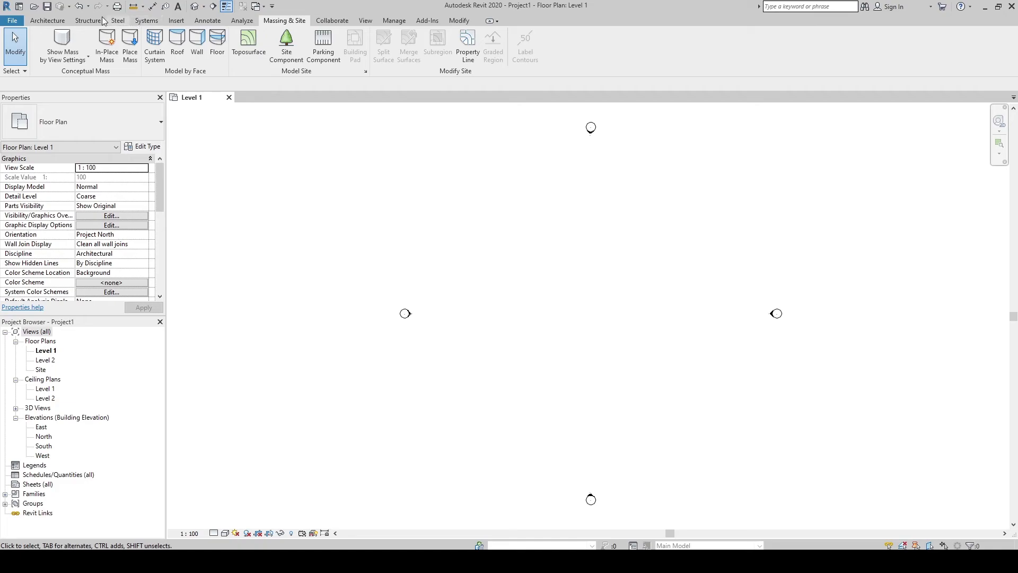
pyautogui.click(46, 21)
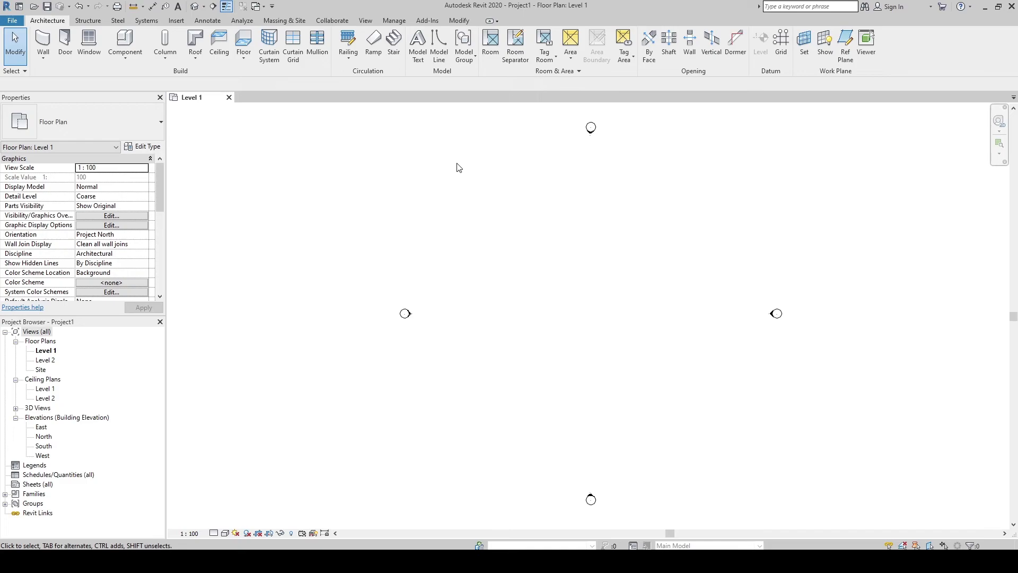
pyautogui.click(177, 21)
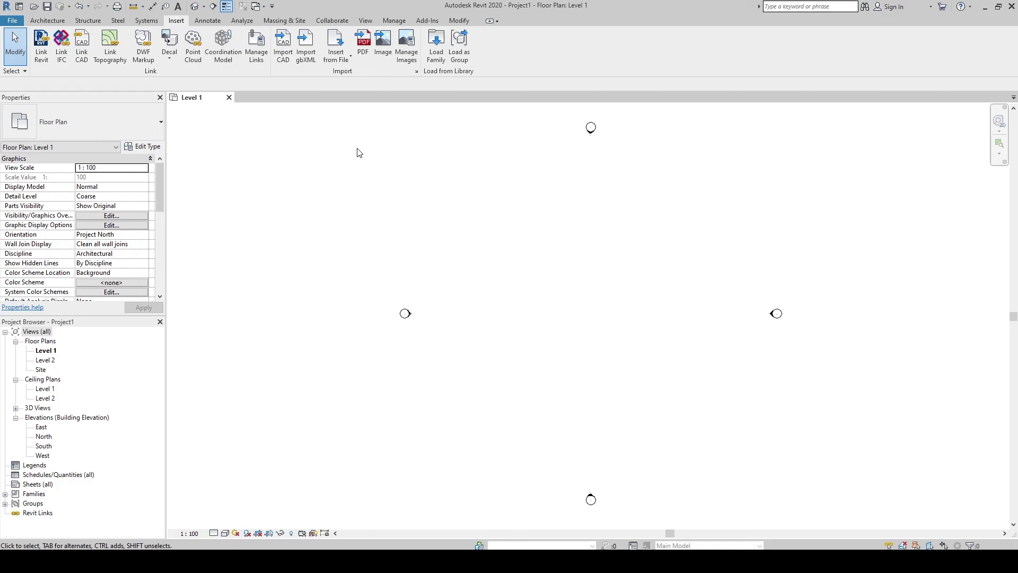
pyautogui.click(202, 22)
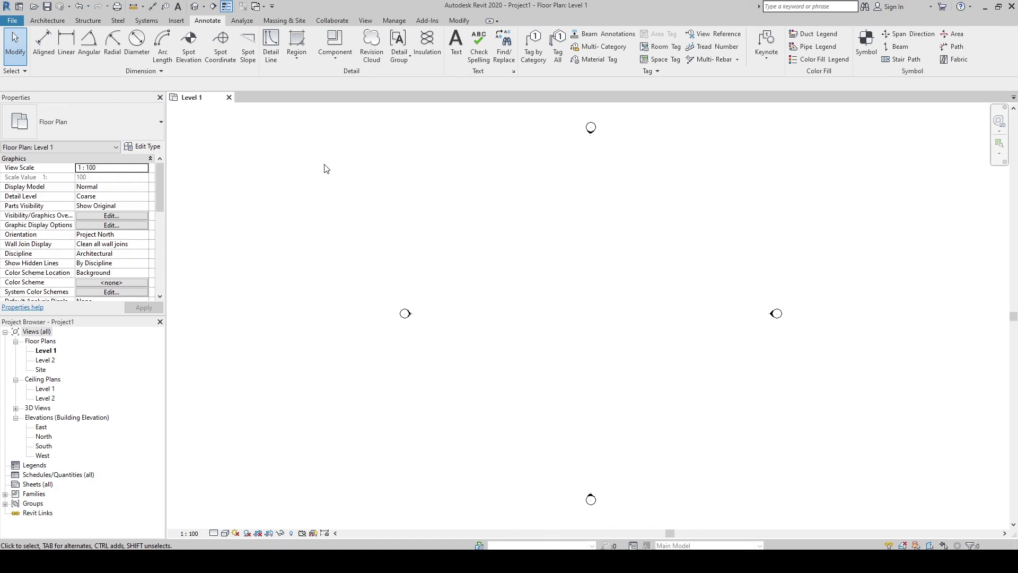
pyautogui.click(47, 21)
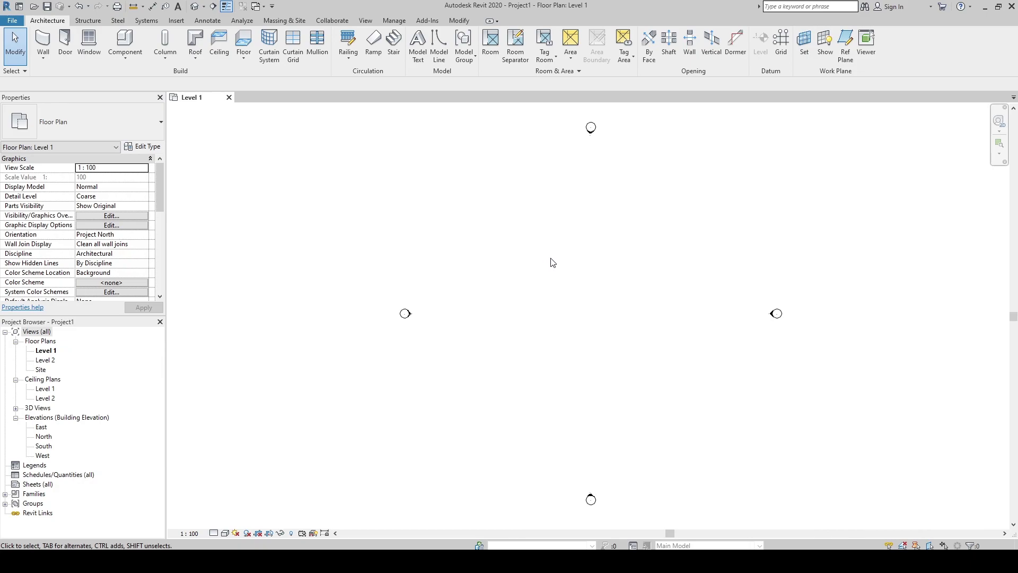